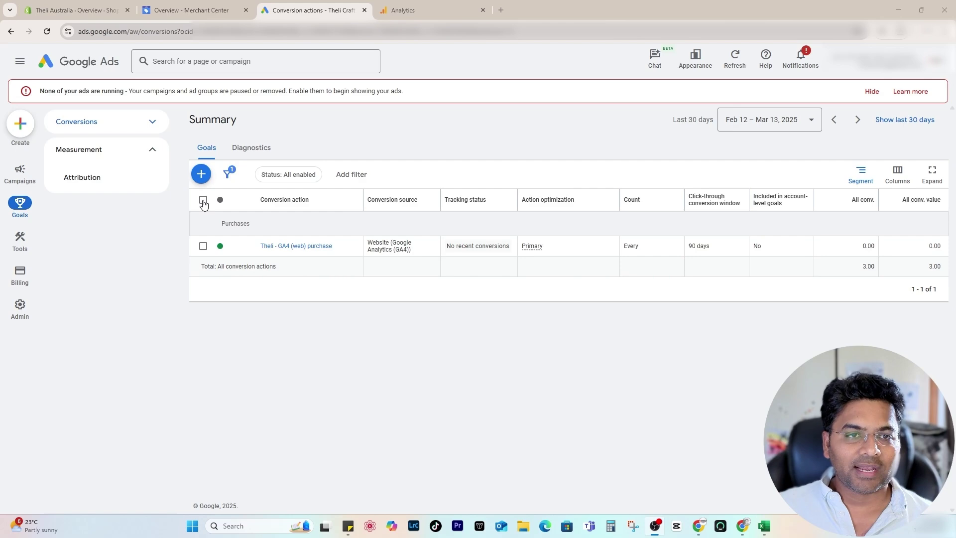
Open the Campaigns overview, glancing at Merchant Center before returning to Google Ads.
{"action": "left_click", "coordinate": [20, 175]}
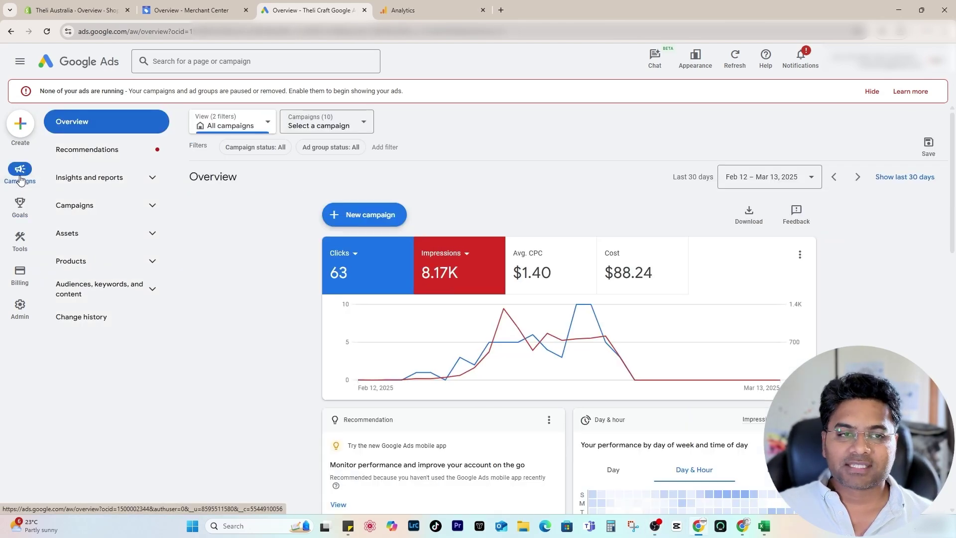
{"action": "left_click", "coordinate": [209, 12]}
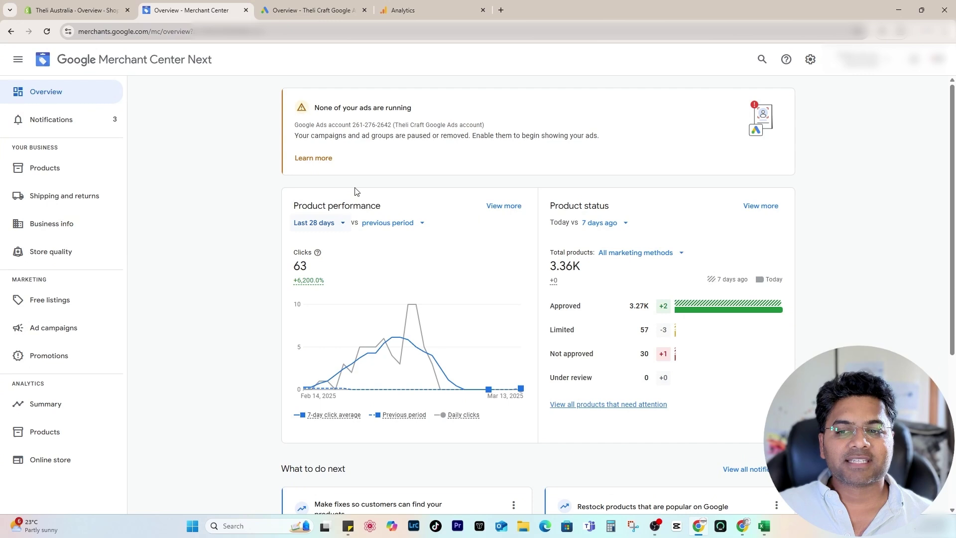
{"action": "left_click", "coordinate": [308, 10]}
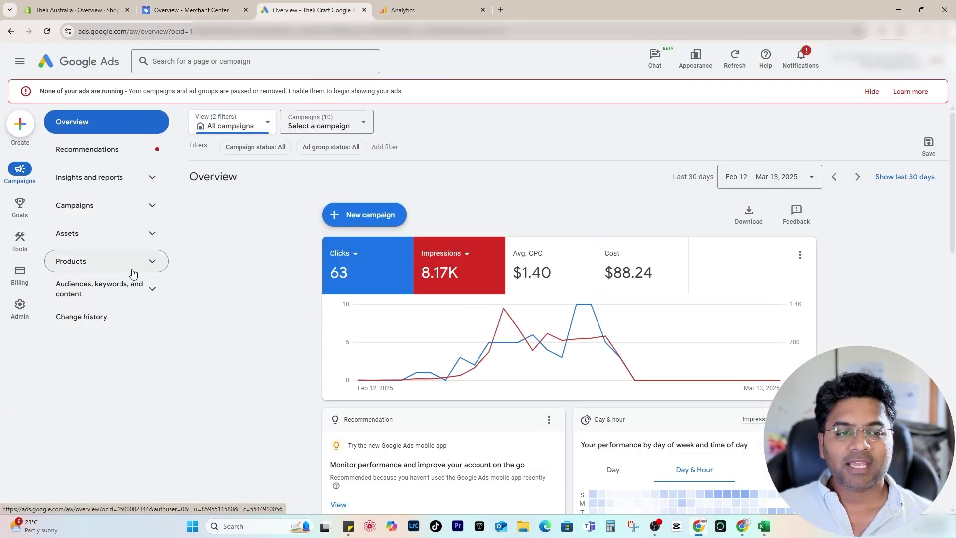
Start a new campaign with Sales as its objective.
{"action": "left_click", "coordinate": [19, 123]}
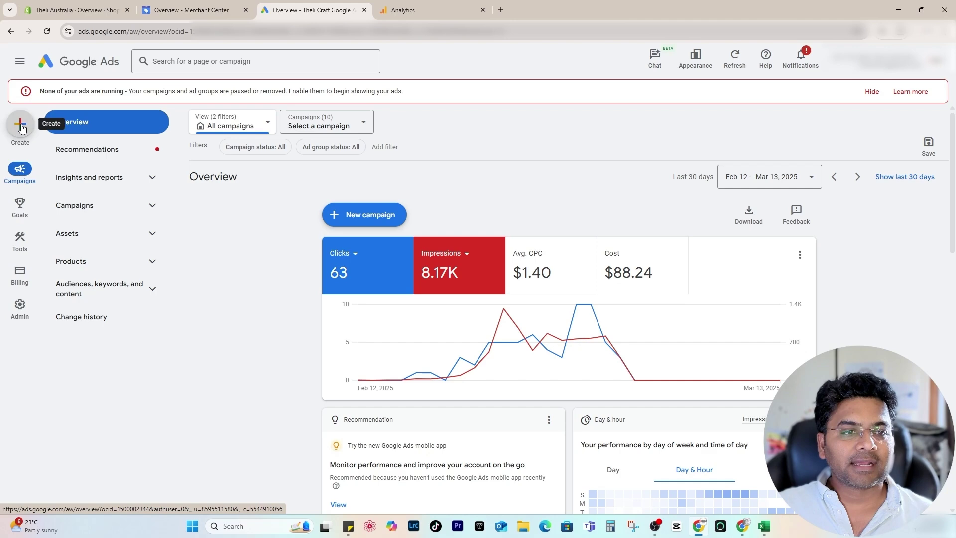
{"action": "left_click", "coordinate": [50, 131]}
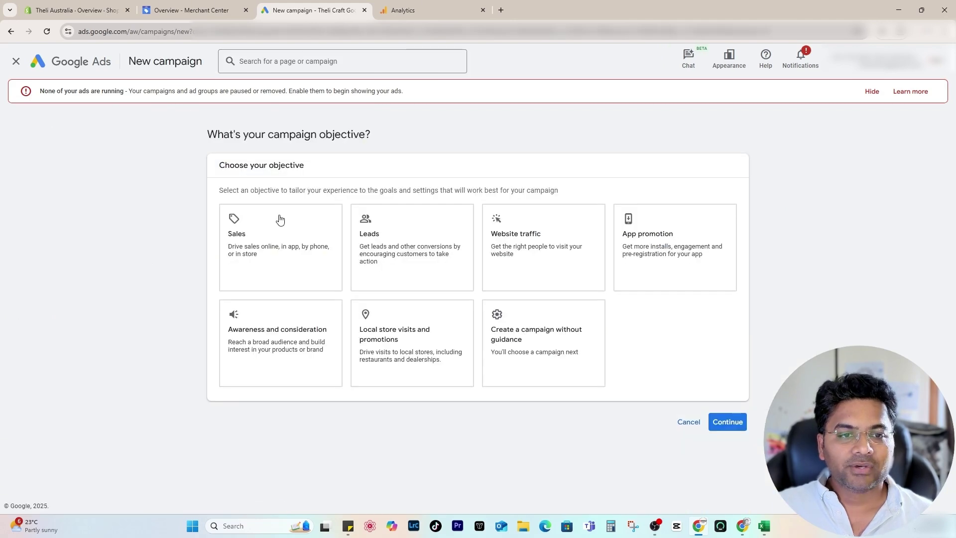
{"action": "left_click", "coordinate": [282, 253]}
Add Purchases as the campaign's conversion goal.
{"action": "scroll", "coordinate": [435, 291], "scroll_direction": "down", "scroll_amount": 2}
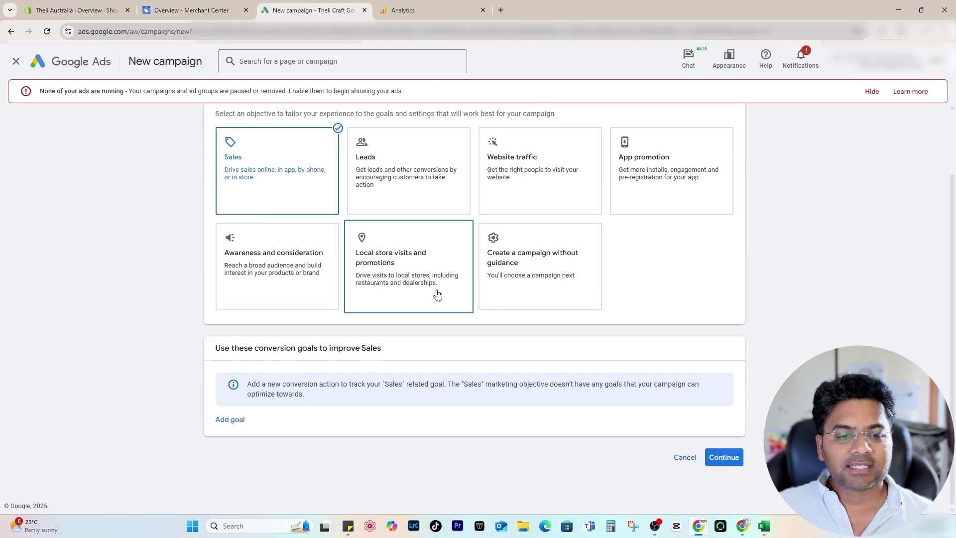
{"action": "left_click", "coordinate": [230, 419]}
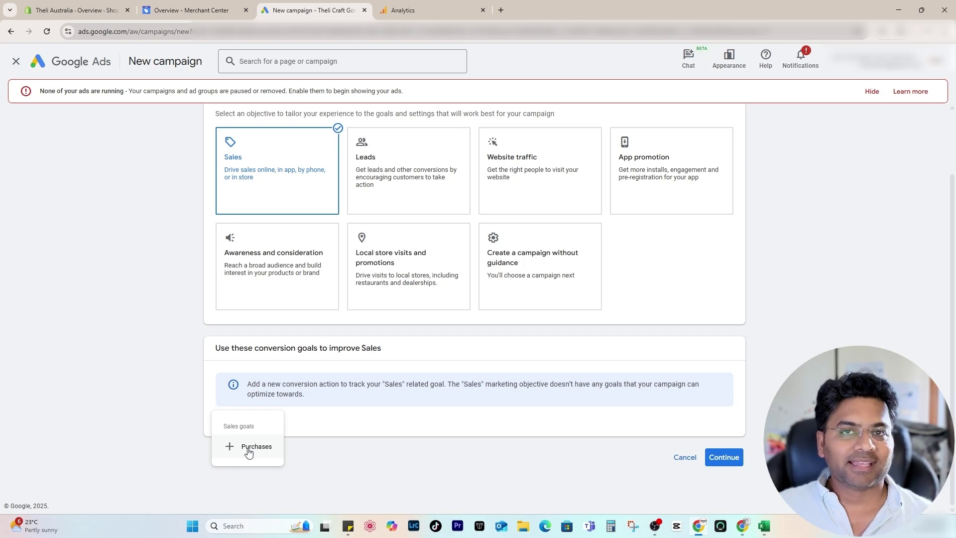
{"action": "left_click", "coordinate": [249, 448]}
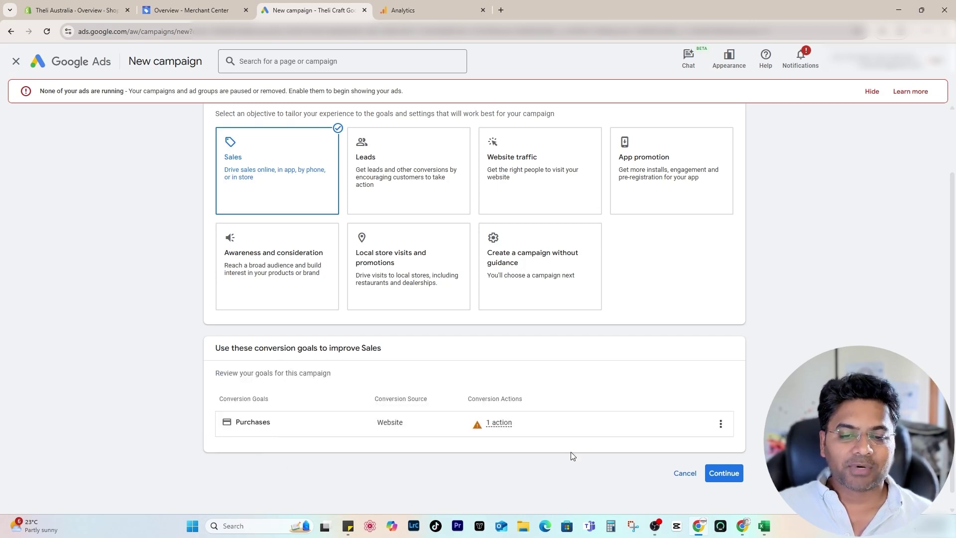
{"action": "mouse_move", "coordinate": [499, 424]}
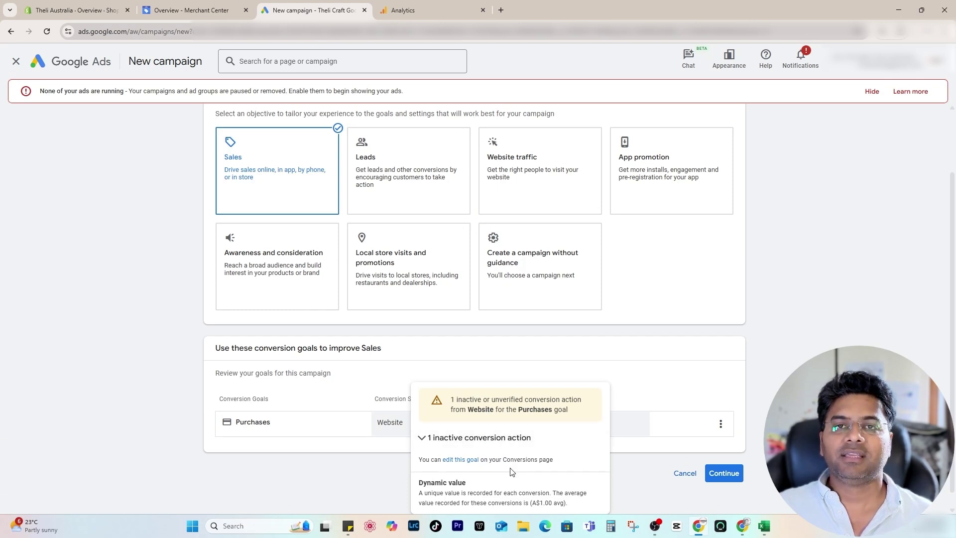
{"action": "scroll", "coordinate": [570, 461], "scroll_direction": "down", "scroll_amount": 1}
Continue past the objective and choose Shopping as the campaign type.
{"action": "left_click", "coordinate": [725, 456]}
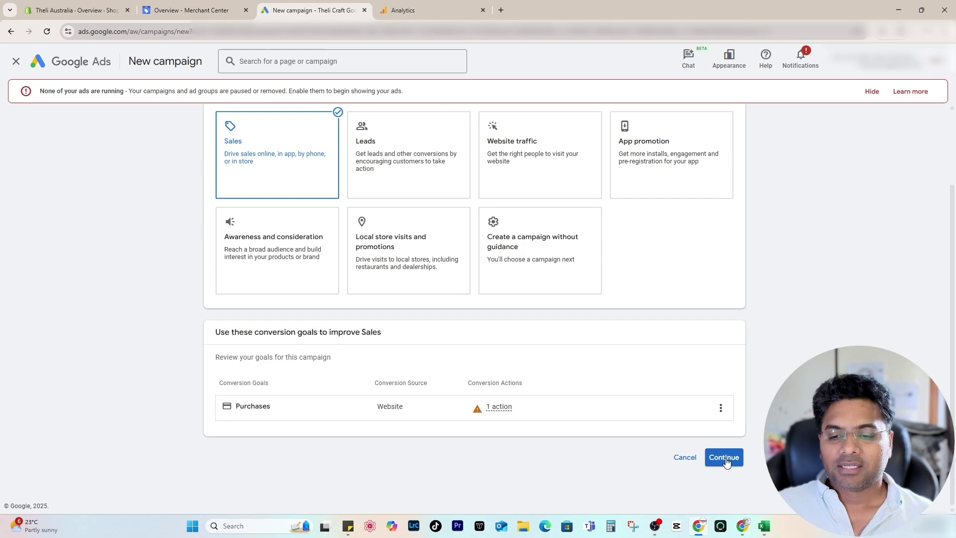
{"action": "left_click", "coordinate": [512, 252]}
{"action": "left_click", "coordinate": [663, 260]}
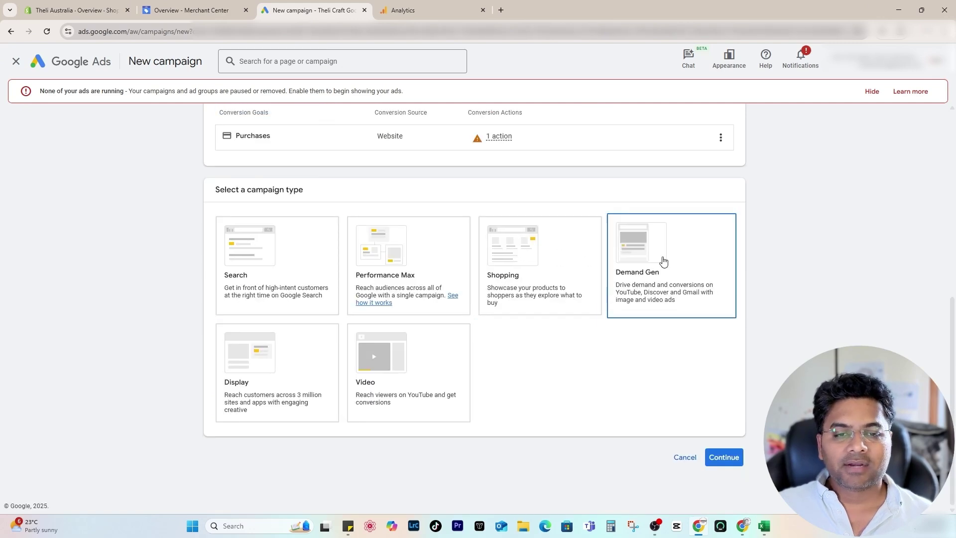
{"action": "left_click", "coordinate": [520, 280]}
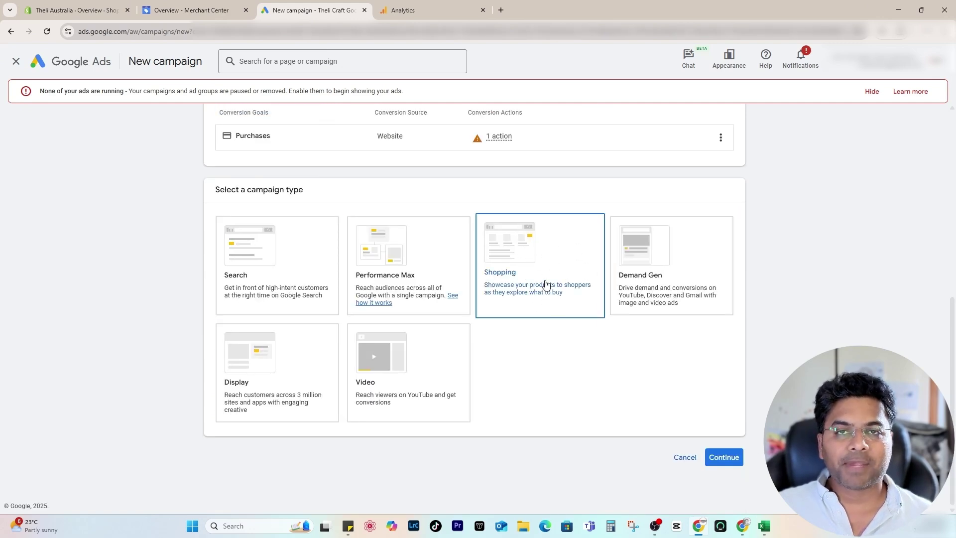
{"action": "left_click", "coordinate": [545, 289]}
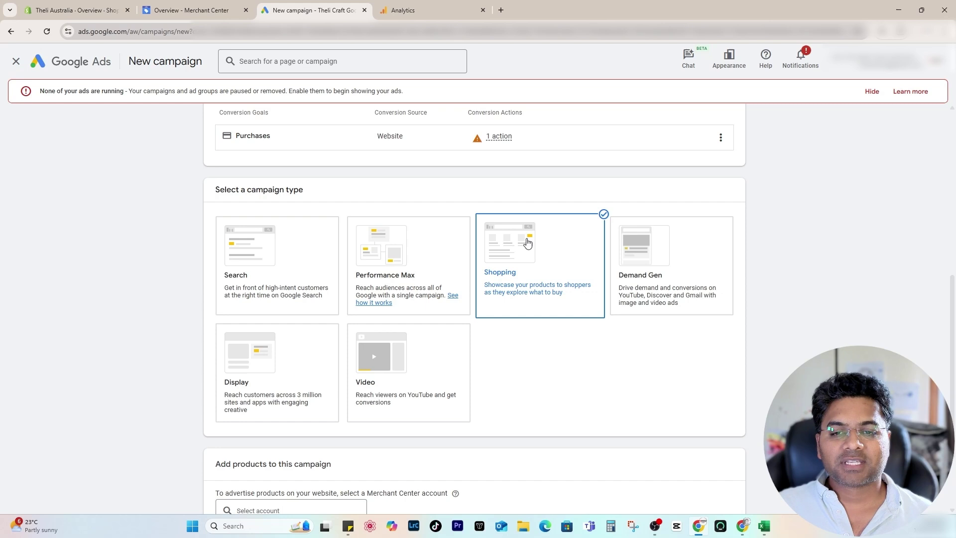
{"action": "scroll", "coordinate": [548, 333], "scroll_direction": "down", "scroll_amount": 2}
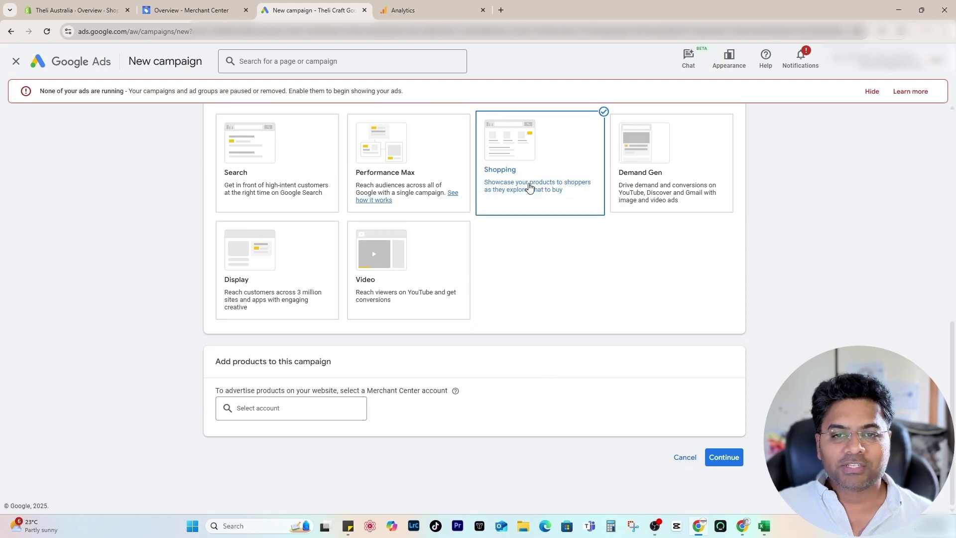
Link the Theli.com.au Merchant Center account and choose Standard Shopping campaign.
{"action": "left_click", "coordinate": [265, 410]}
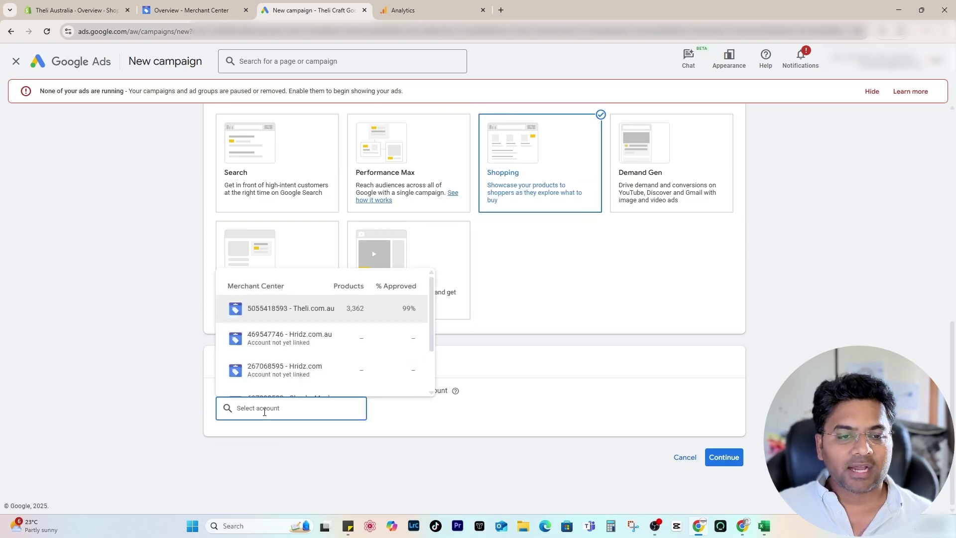
{"action": "left_click", "coordinate": [317, 310]}
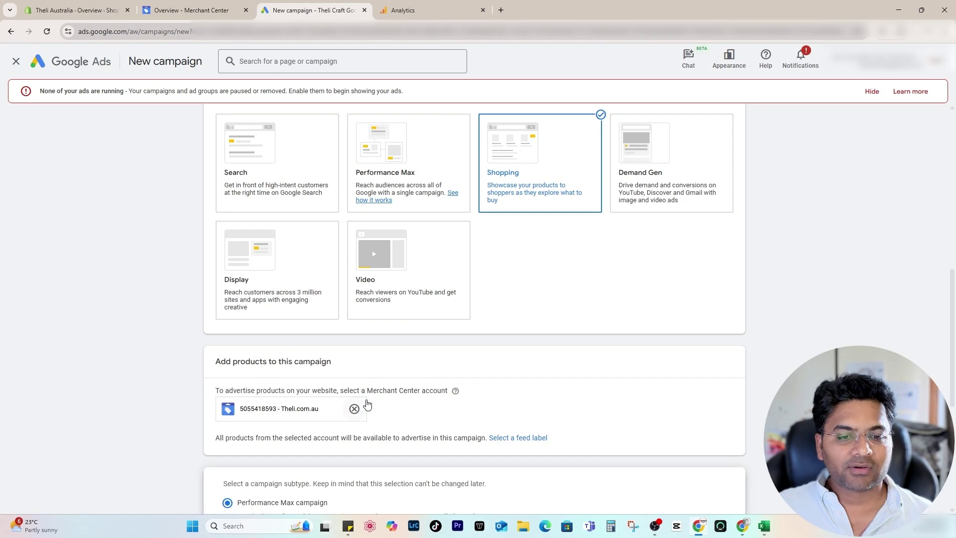
{"action": "scroll", "coordinate": [367, 405], "scroll_direction": "down", "scroll_amount": 4}
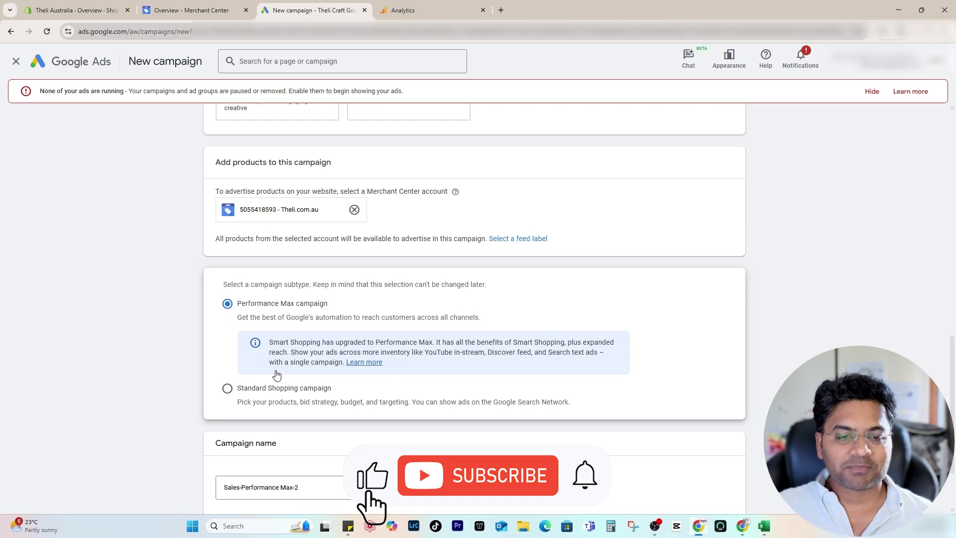
{"action": "left_click", "coordinate": [241, 388]}
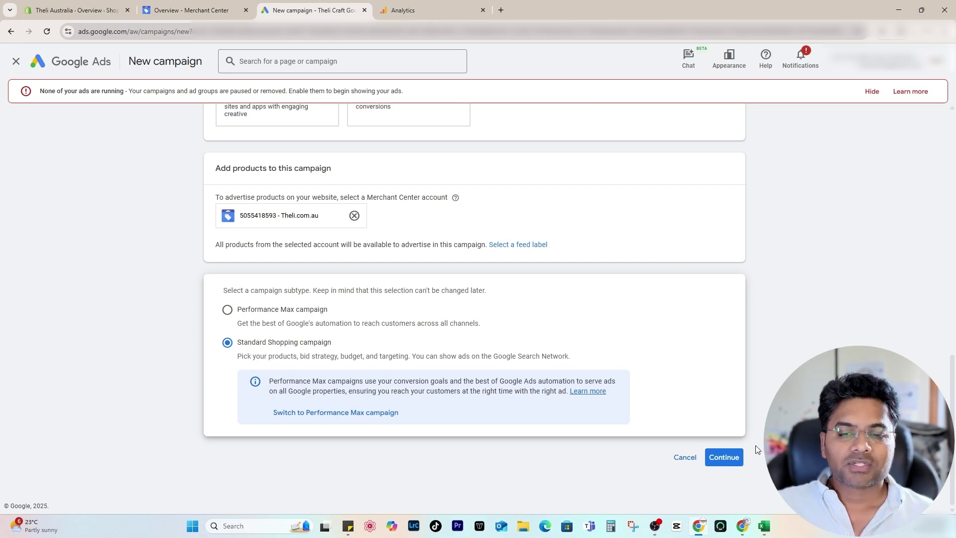
Continue to campaign settings and name the campaign 'All product'.
{"action": "left_click", "coordinate": [728, 457]}
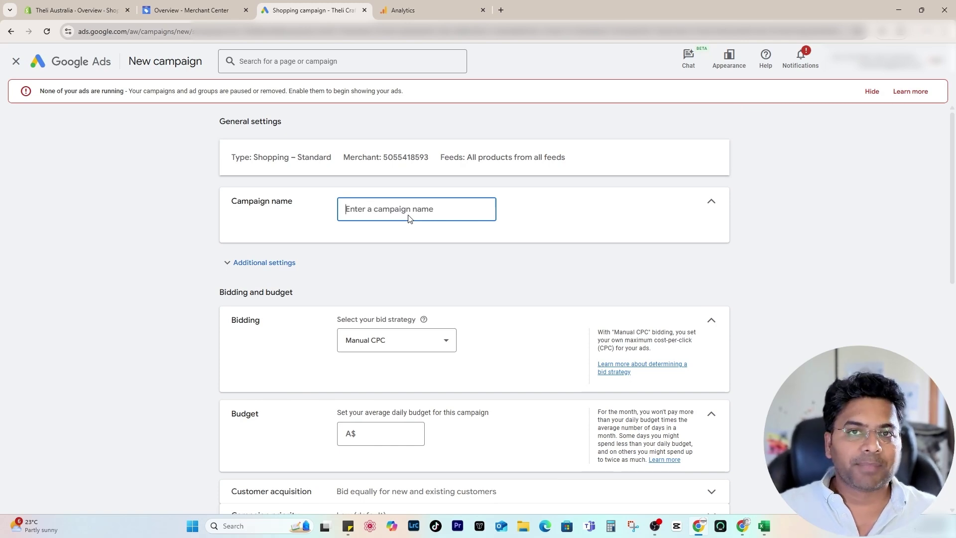
{"action": "type", "text": "A"}
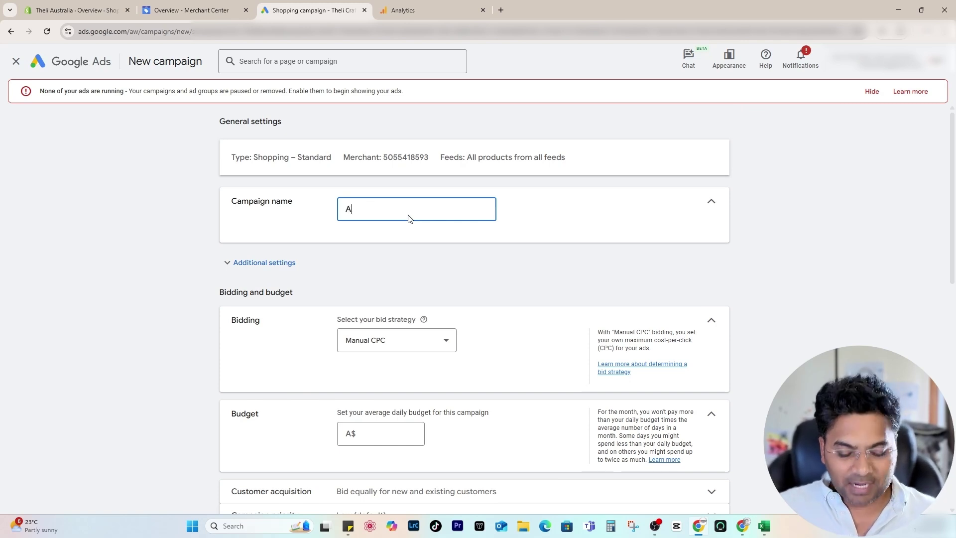
{"action": "type", "text": "ll product"}
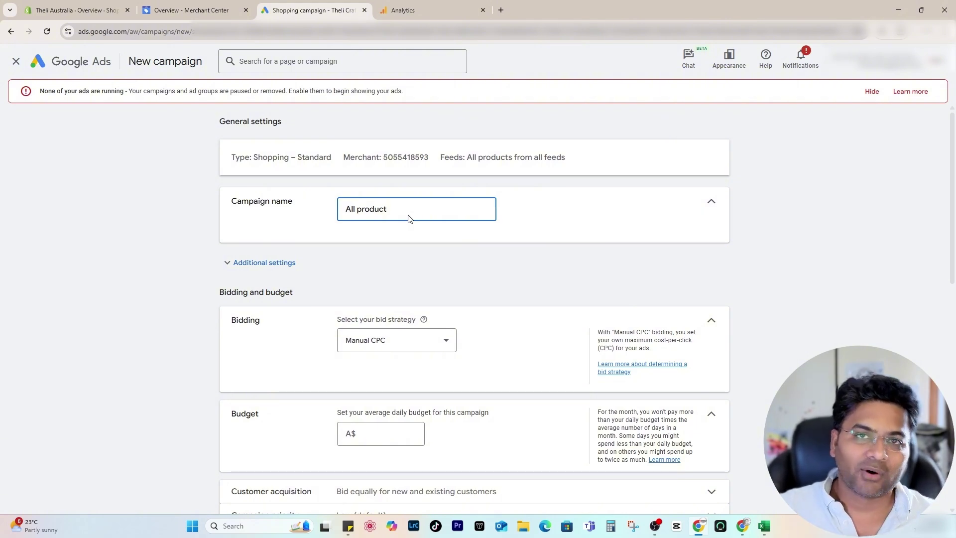
Review the bid strategy options, leaving Manual CPC selected.
{"action": "scroll", "coordinate": [408, 214], "scroll_direction": "down", "scroll_amount": 1}
{"action": "left_click", "coordinate": [385, 290]}
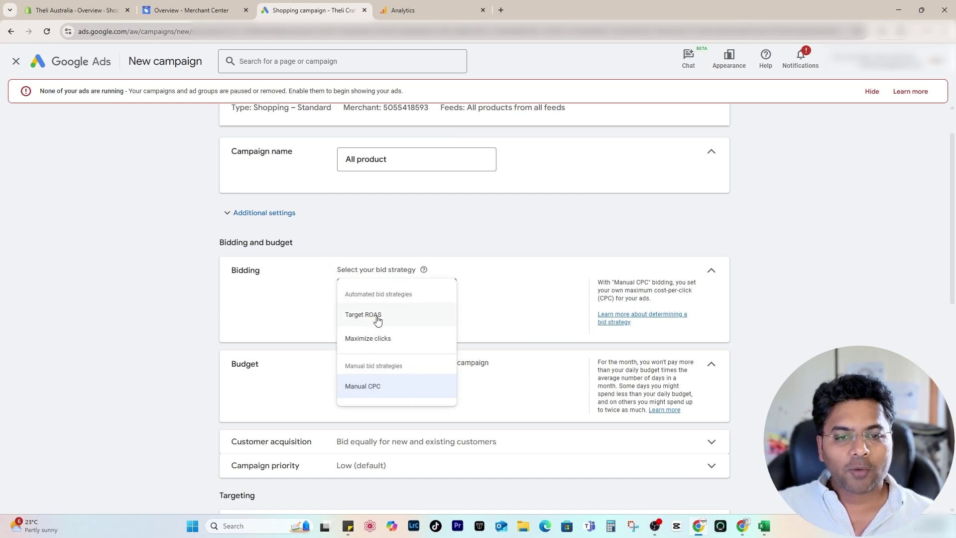
{"action": "mouse_move", "coordinate": [381, 322]}
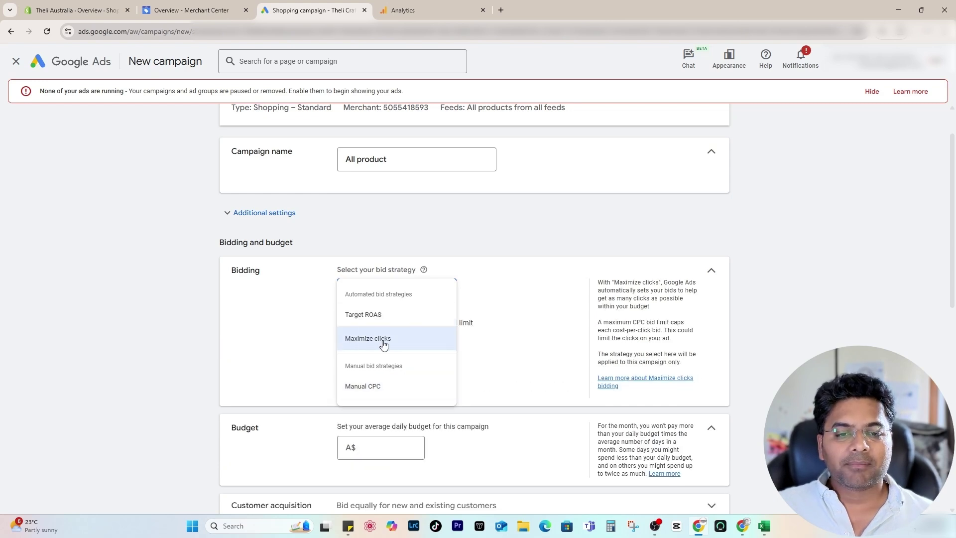
{"action": "mouse_move", "coordinate": [394, 340]}
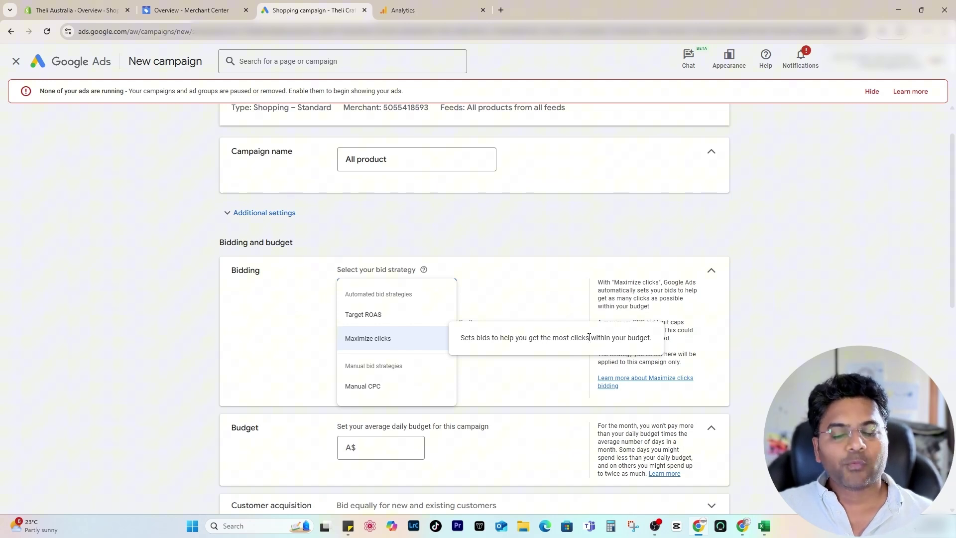
{"action": "left_click", "coordinate": [383, 388]}
{"action": "left_click", "coordinate": [381, 292]}
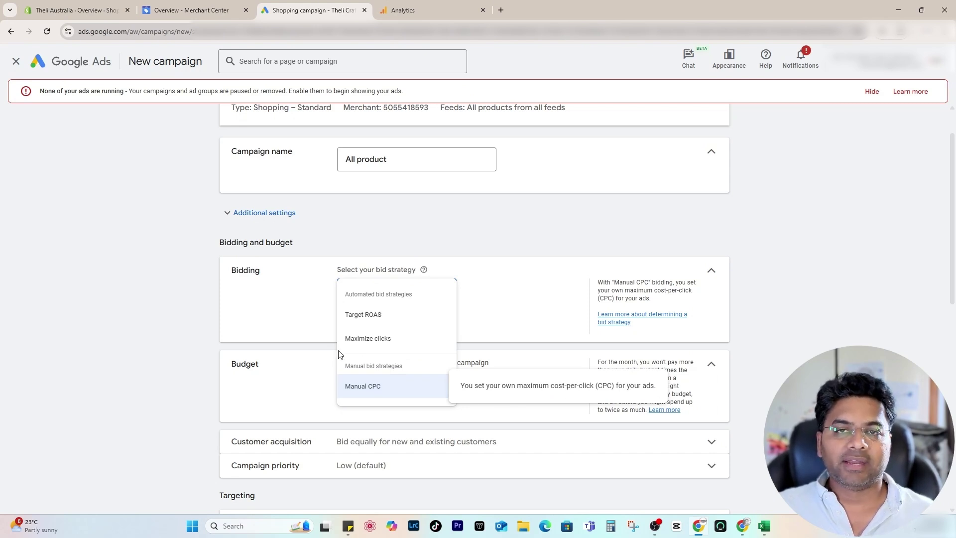
Switch to Target ROAS, try a 1000% target, then clear it.
{"action": "left_click", "coordinate": [367, 317]}
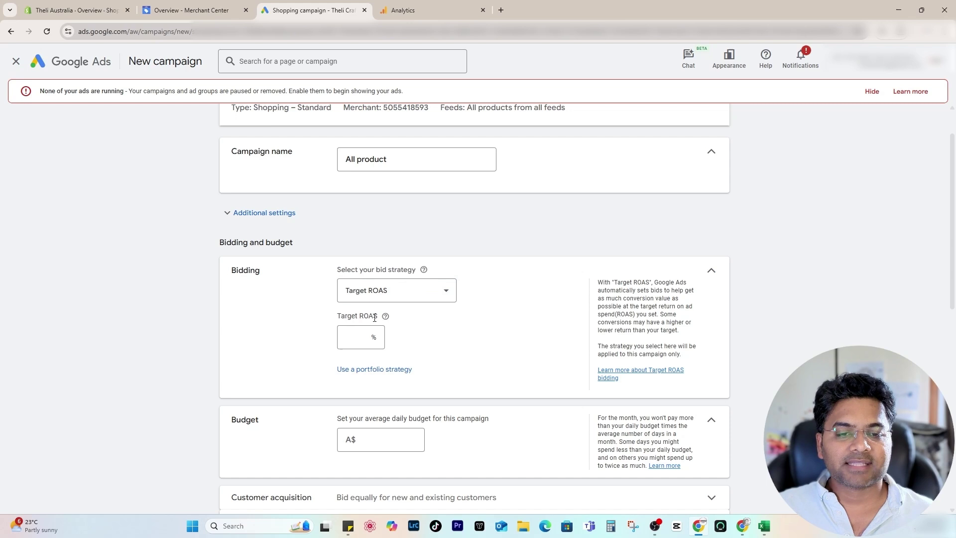
{"action": "mouse_move", "coordinate": [387, 319]}
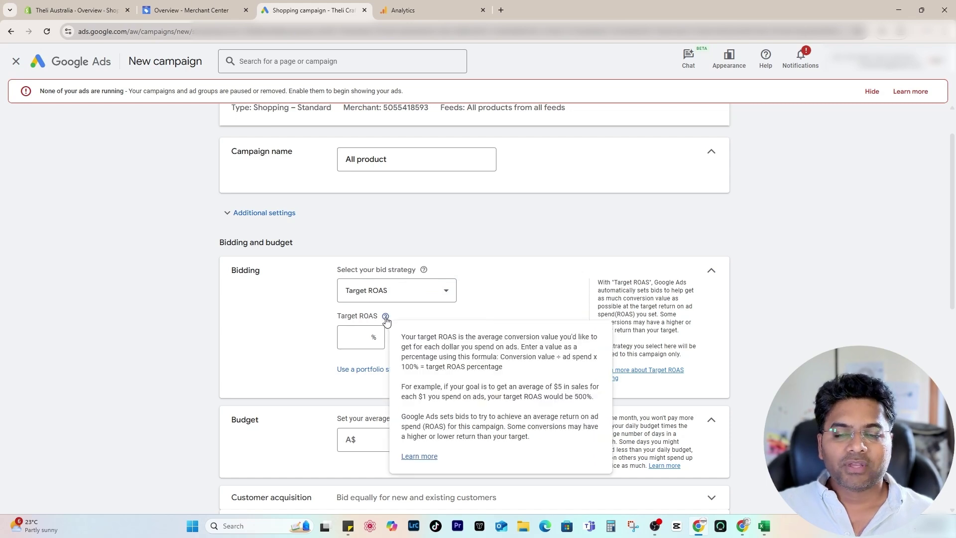
{"action": "left_click", "coordinate": [351, 335]}
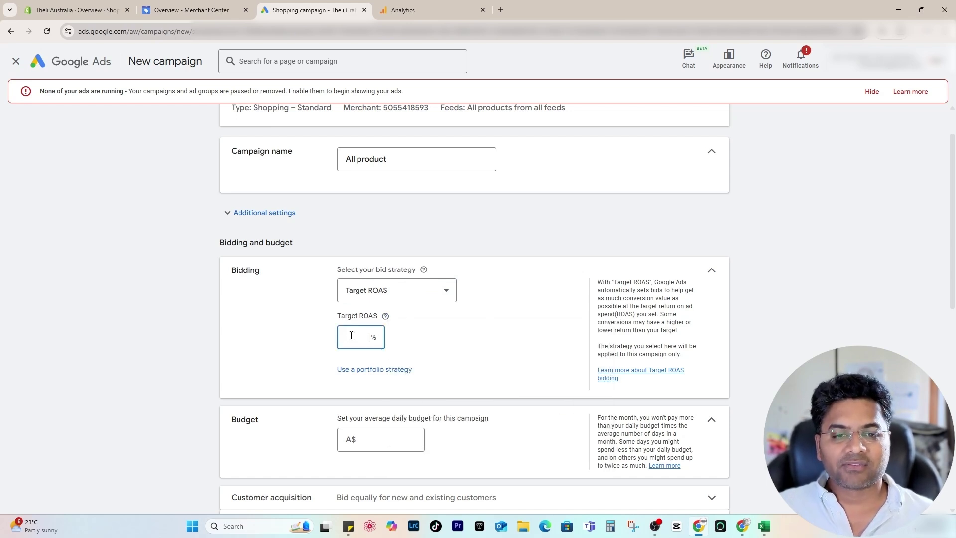
{"action": "left_click_drag", "start_coordinate": [351, 335], "coordinate": [351, 362]}
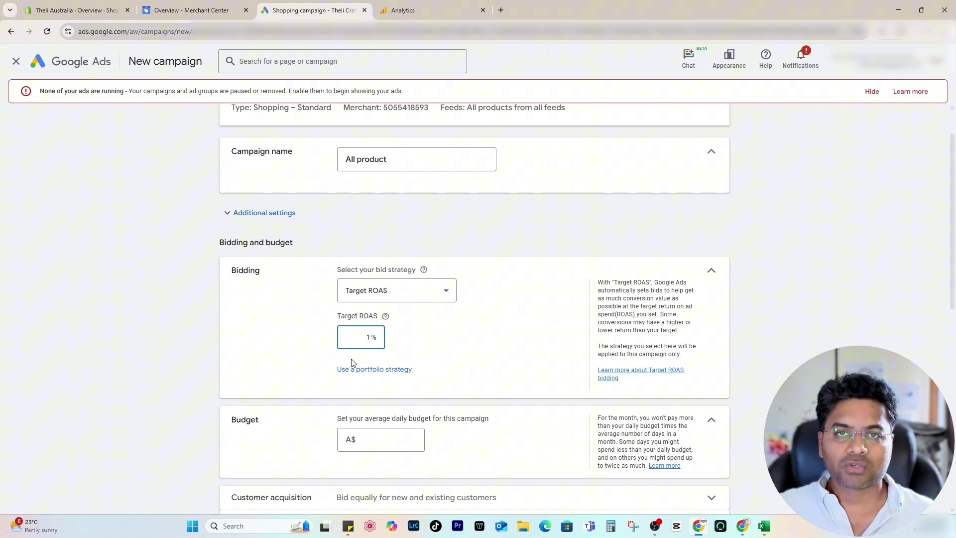
{"action": "type", "text": "1000"}
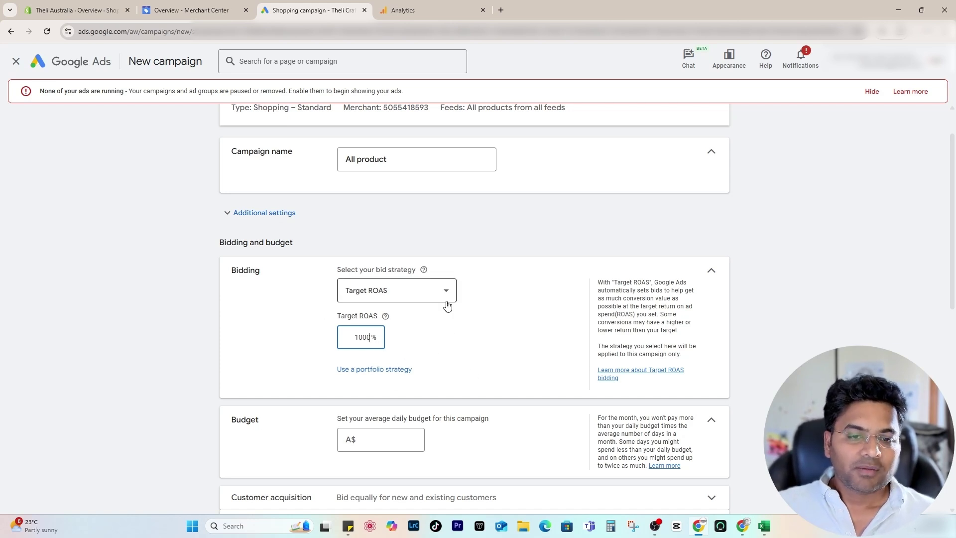
{"action": "double_click", "coordinate": [355, 334]}
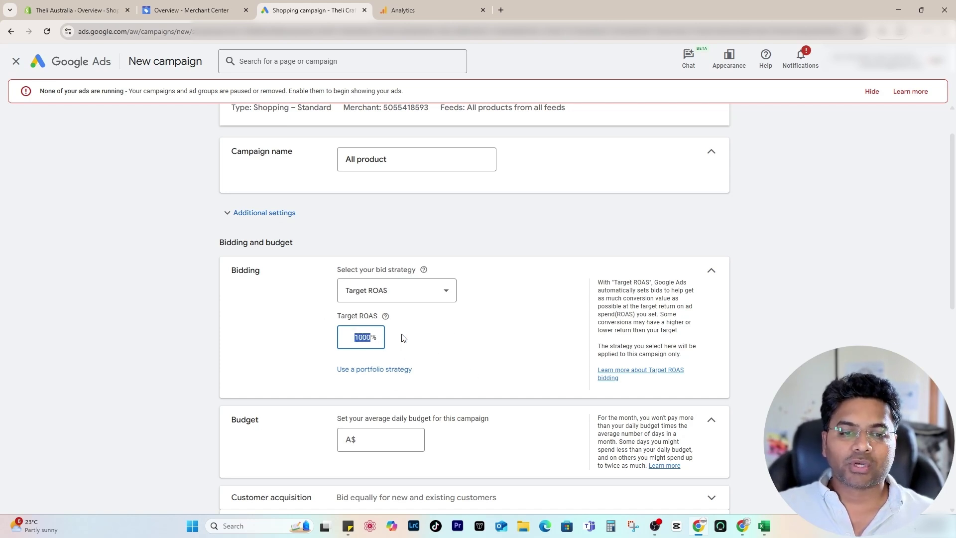
{"action": "key", "text": "BackSpace"}
{"action": "left_click", "coordinate": [368, 300]}
Set bidding to Maximize clicks with no maximum CPC bid limit.
{"action": "left_click", "coordinate": [373, 340]}
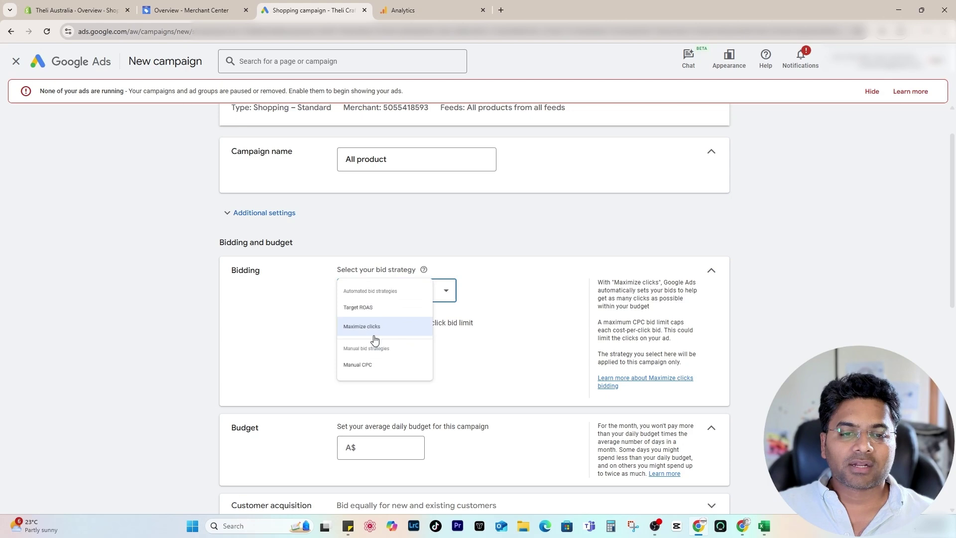
{"action": "left_click", "coordinate": [363, 327]}
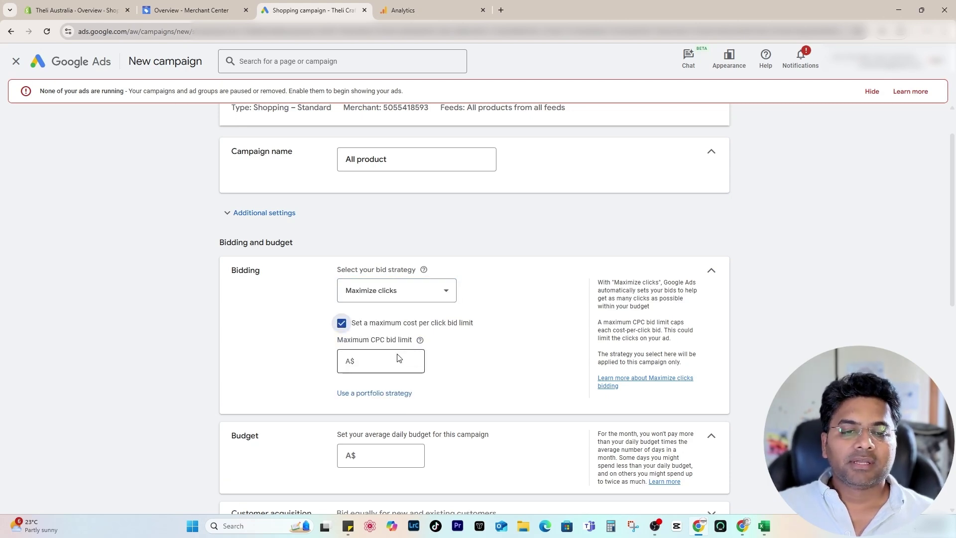
{"action": "left_click", "coordinate": [375, 359]}
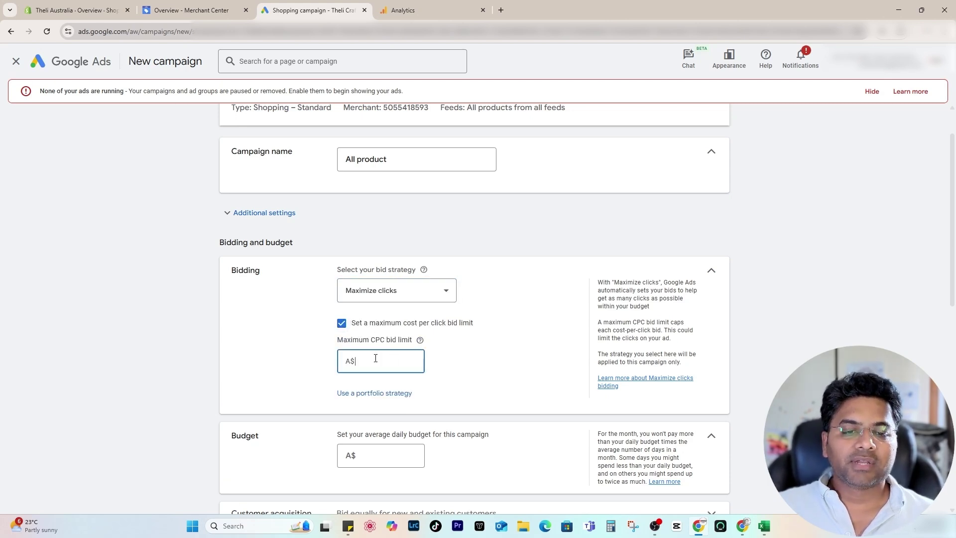
{"action": "left_click", "coordinate": [377, 325]}
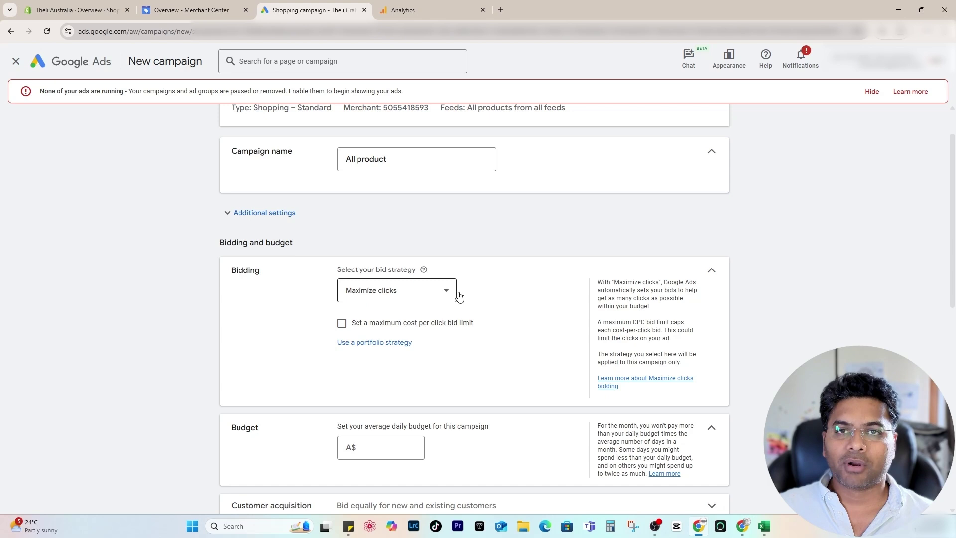
Set the average daily budget to A$10.00.
{"action": "scroll", "coordinate": [428, 319], "scroll_direction": "down", "scroll_amount": 2}
{"action": "left_click", "coordinate": [403, 340]}
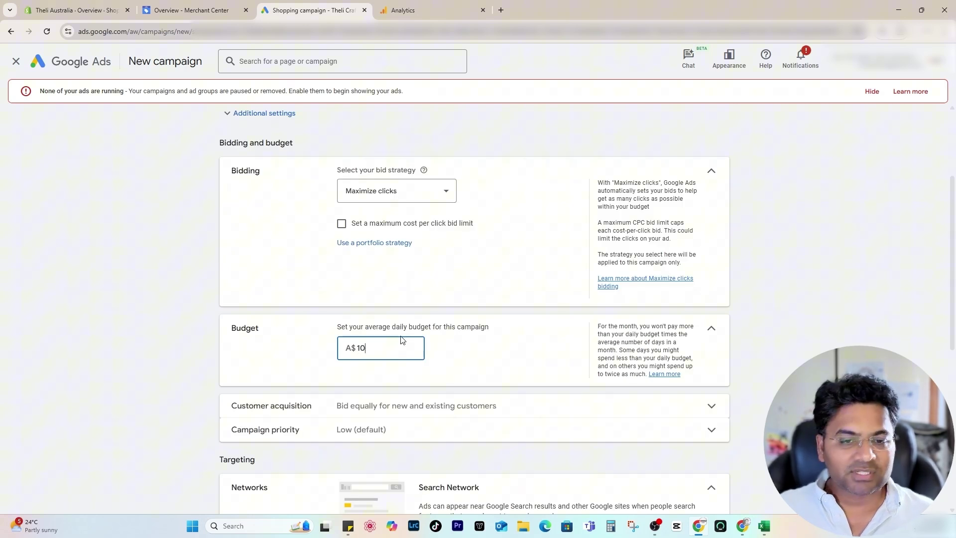
{"action": "left_click", "coordinate": [408, 382]}
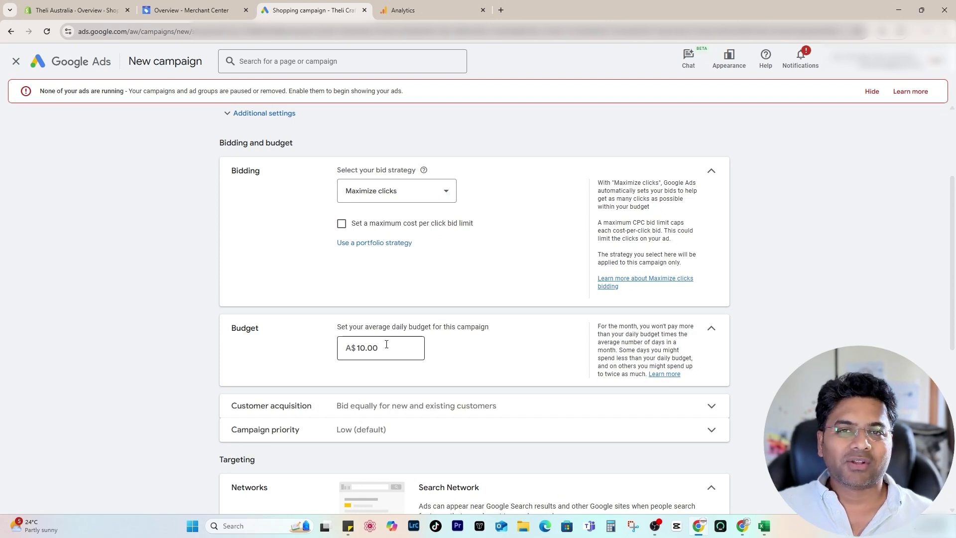
Leave new-customer optimization unticked and keep campaign priority at Low (default).
{"action": "scroll", "coordinate": [431, 318], "scroll_direction": "down", "scroll_amount": 2}
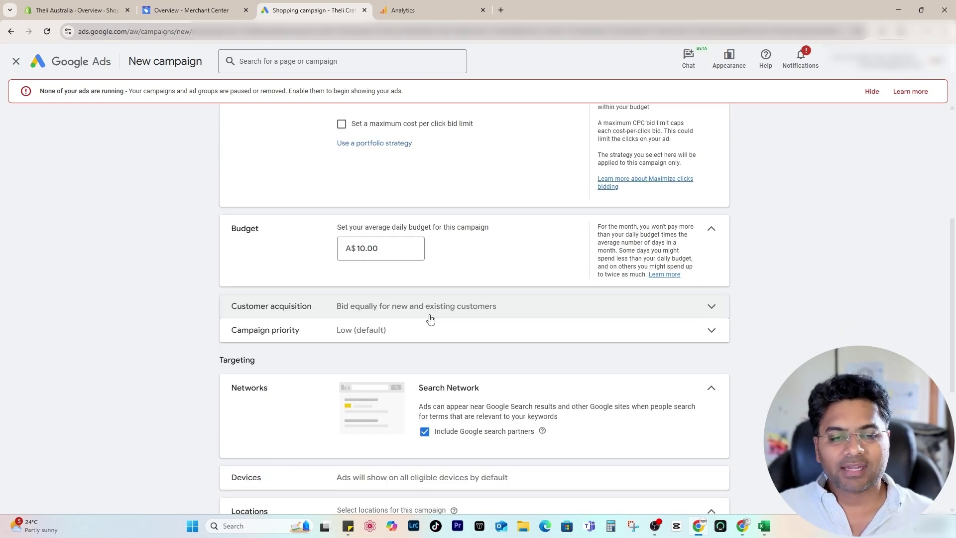
{"action": "left_click", "coordinate": [360, 305]}
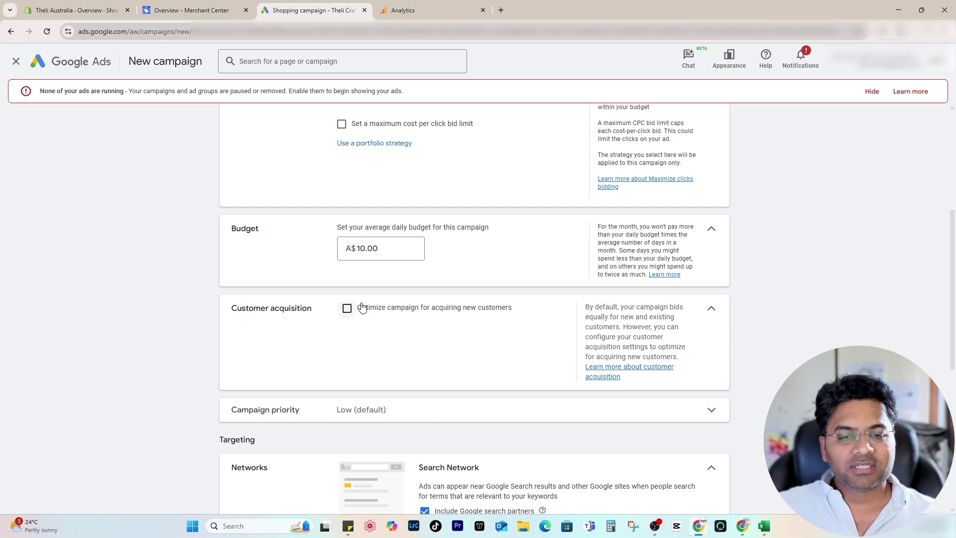
{"action": "left_click", "coordinate": [347, 308]}
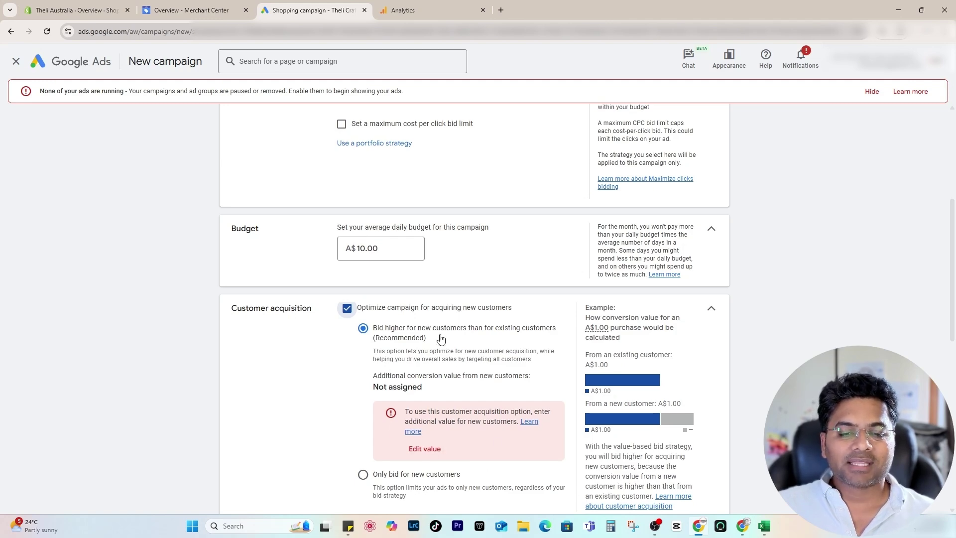
{"action": "left_click", "coordinate": [428, 310]}
{"action": "left_click", "coordinate": [433, 310]}
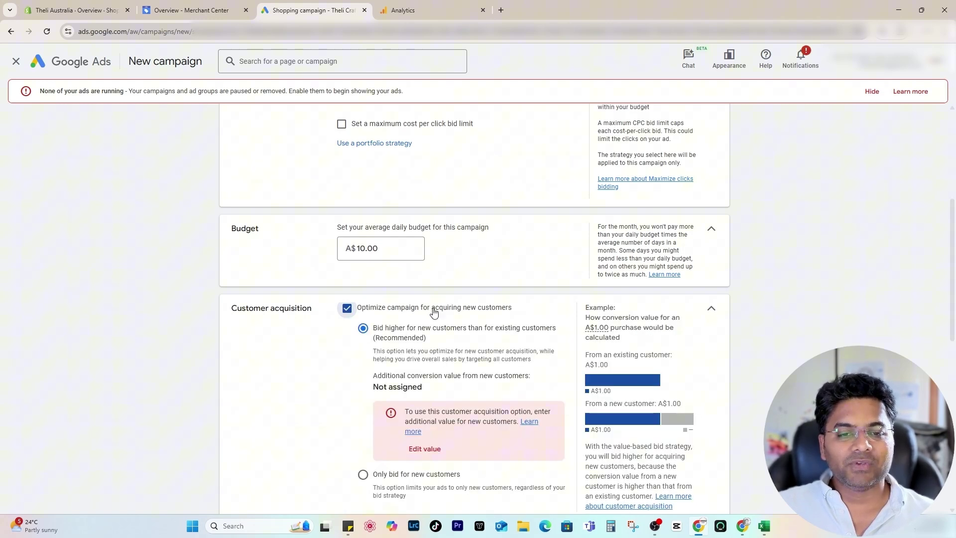
{"action": "scroll", "coordinate": [455, 336], "scroll_direction": "down", "scroll_amount": 3}
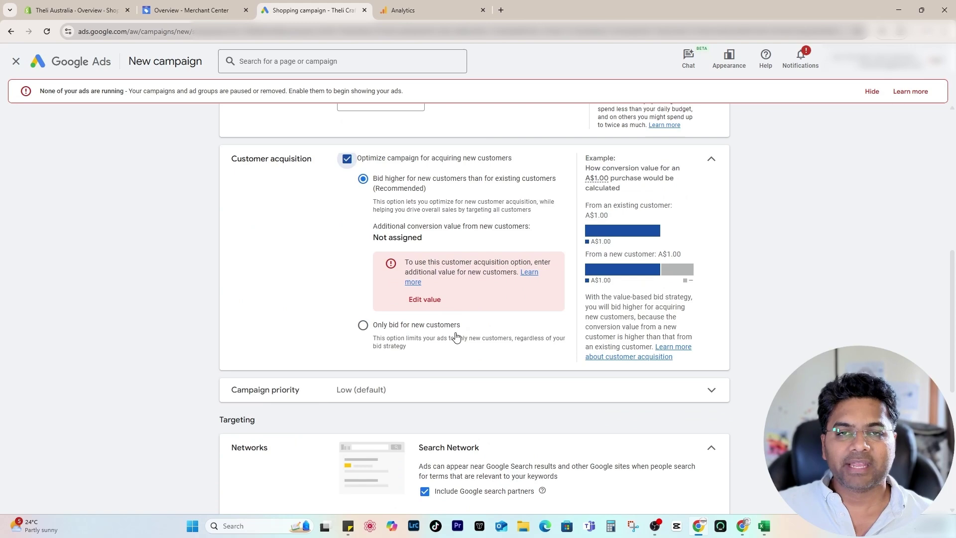
{"action": "scroll", "coordinate": [390, 317], "scroll_direction": "up", "scroll_amount": 2}
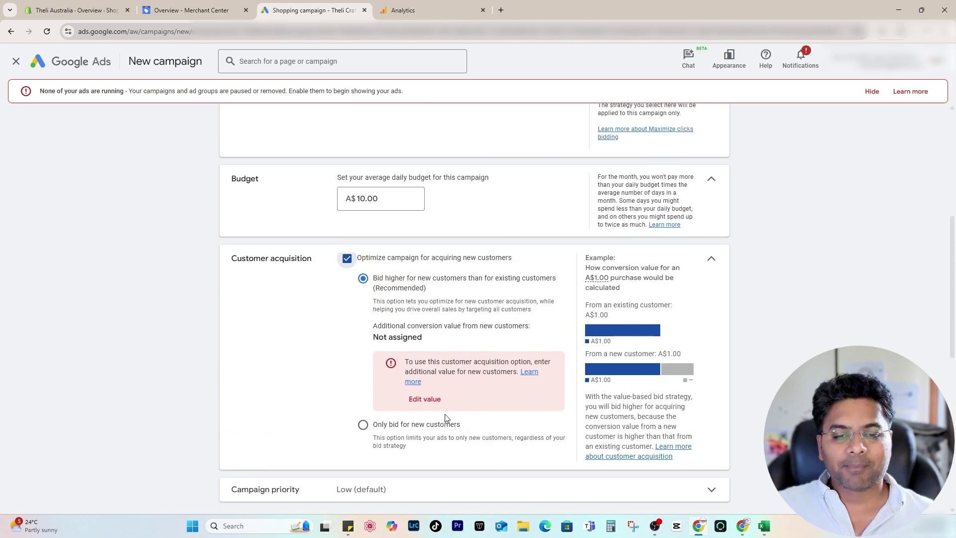
{"action": "left_click", "coordinate": [396, 427]}
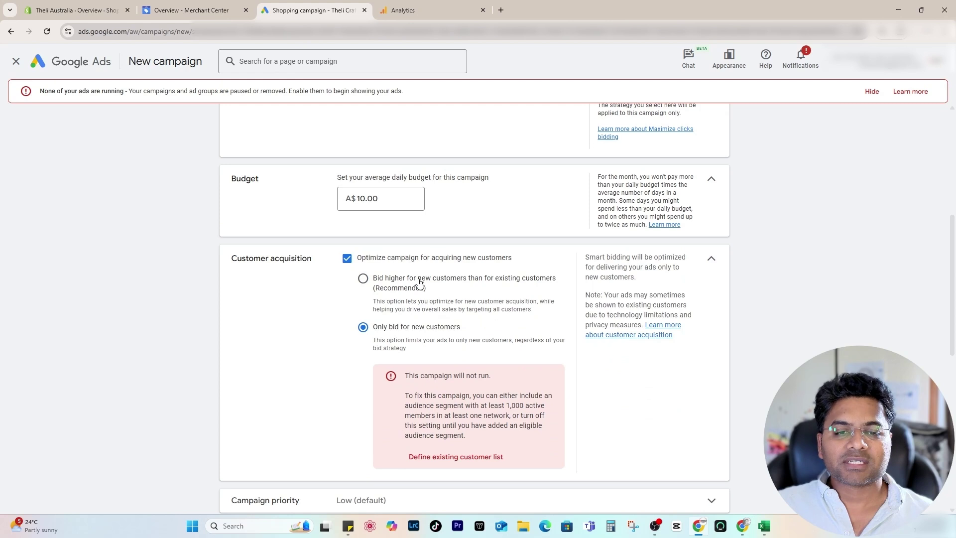
{"action": "left_click", "coordinate": [347, 258]}
{"action": "scroll", "coordinate": [337, 213], "scroll_direction": "down", "scroll_amount": 3}
{"action": "left_click", "coordinate": [344, 213]}
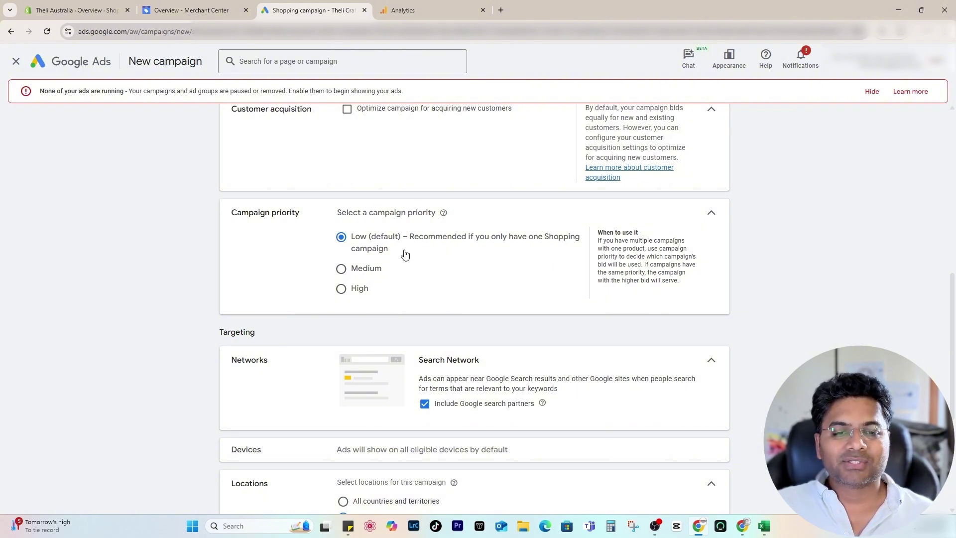
{"action": "left_click", "coordinate": [339, 206]}
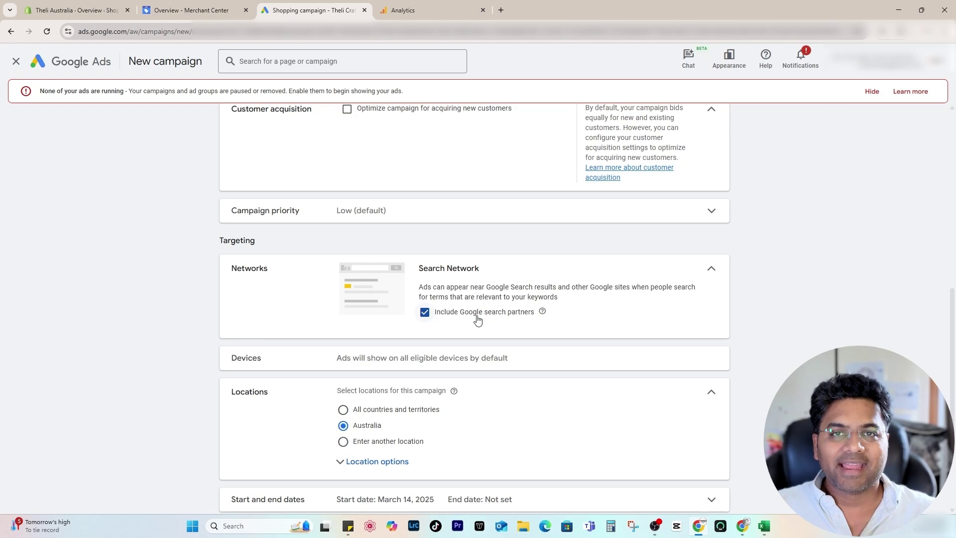
Add India as a targeted location through the location options.
{"action": "scroll", "coordinate": [477, 320], "scroll_direction": "down", "scroll_amount": 2}
{"action": "left_click_drag", "start_coordinate": [337, 258], "coordinate": [518, 259]}
{"action": "left_click", "coordinate": [524, 268]}
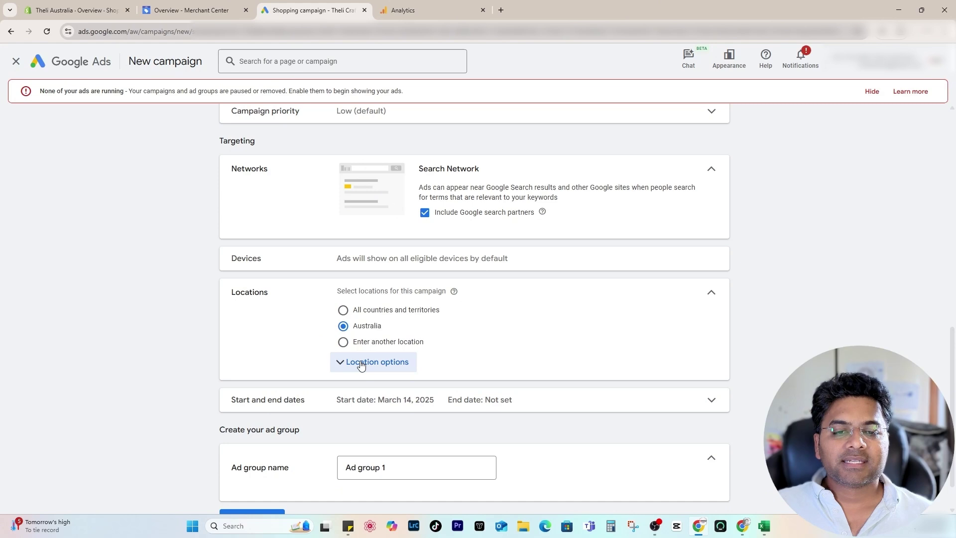
{"action": "left_click", "coordinate": [394, 362]}
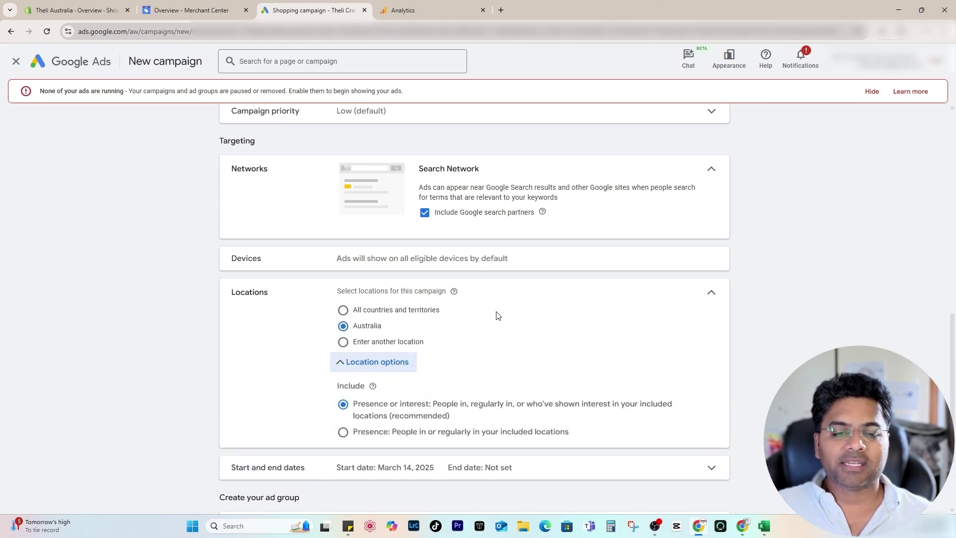
{"action": "left_click", "coordinate": [366, 344]}
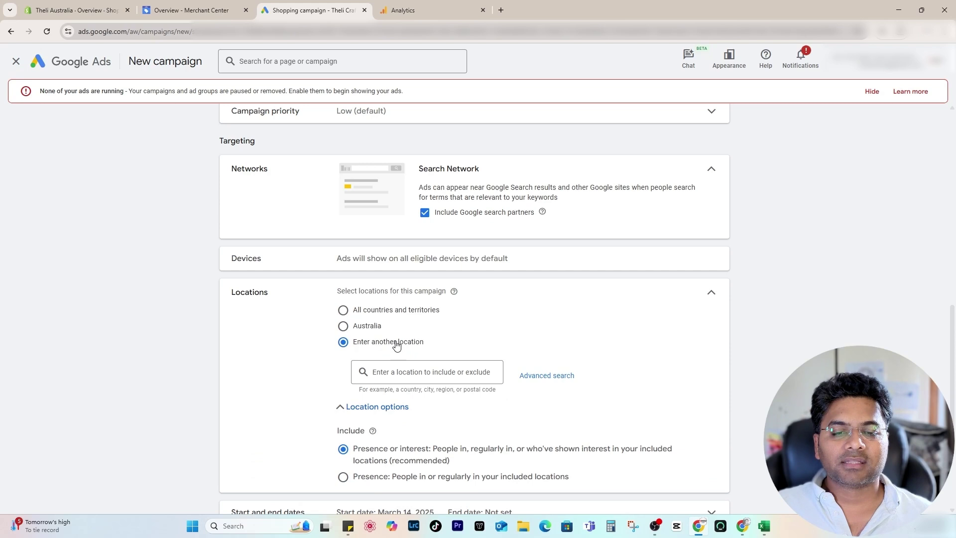
{"action": "left_click", "coordinate": [410, 368]}
{"action": "type", "text": "india"}
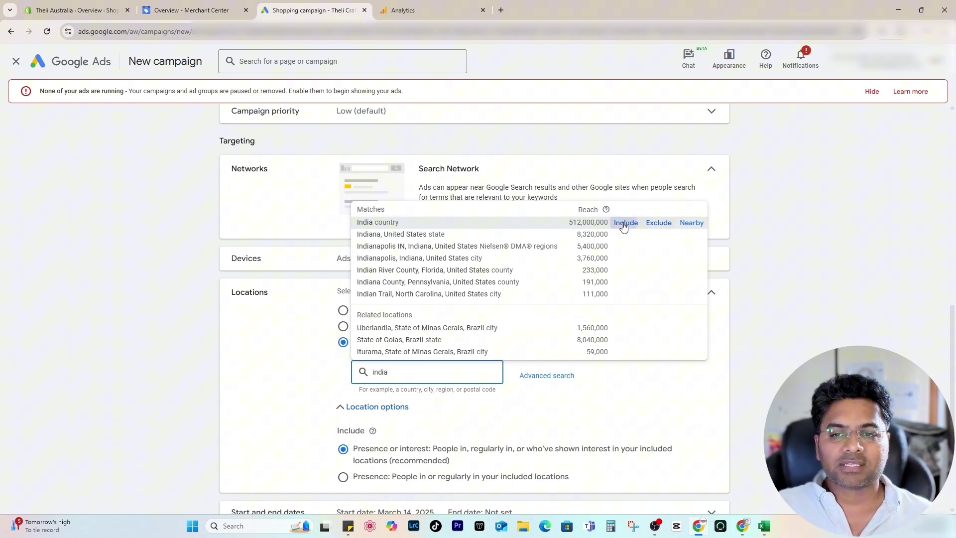
{"action": "left_click", "coordinate": [625, 222]}
Switch location targeting to Australia and expand the location options.
{"action": "scroll", "coordinate": [463, 449], "scroll_direction": "down", "scroll_amount": 2}
{"action": "left_click", "coordinate": [374, 350]}
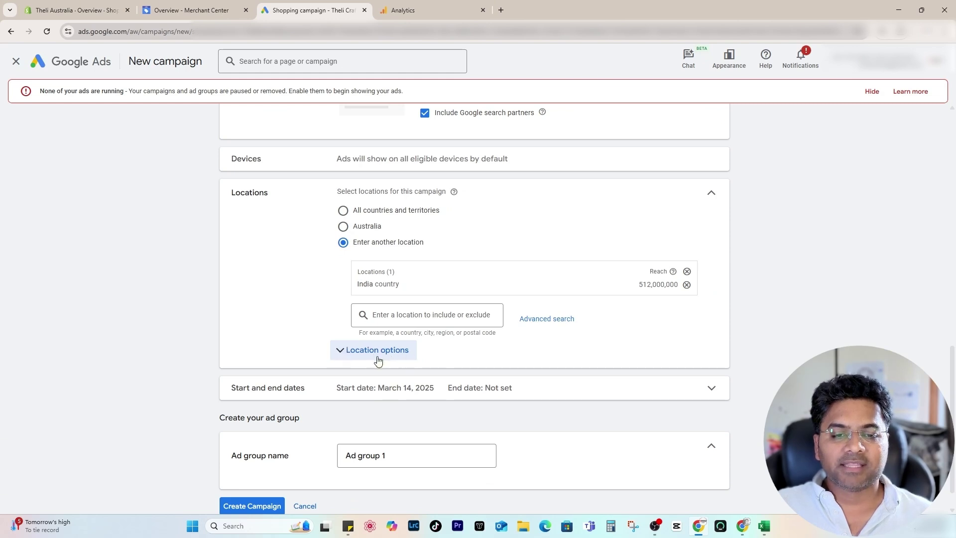
{"action": "left_click", "coordinate": [358, 351]}
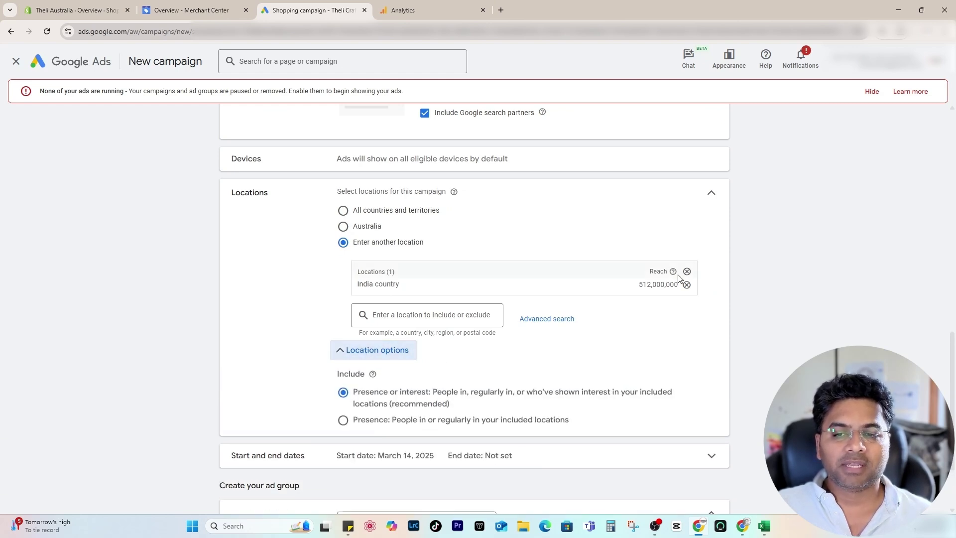
{"action": "left_click", "coordinate": [366, 232]}
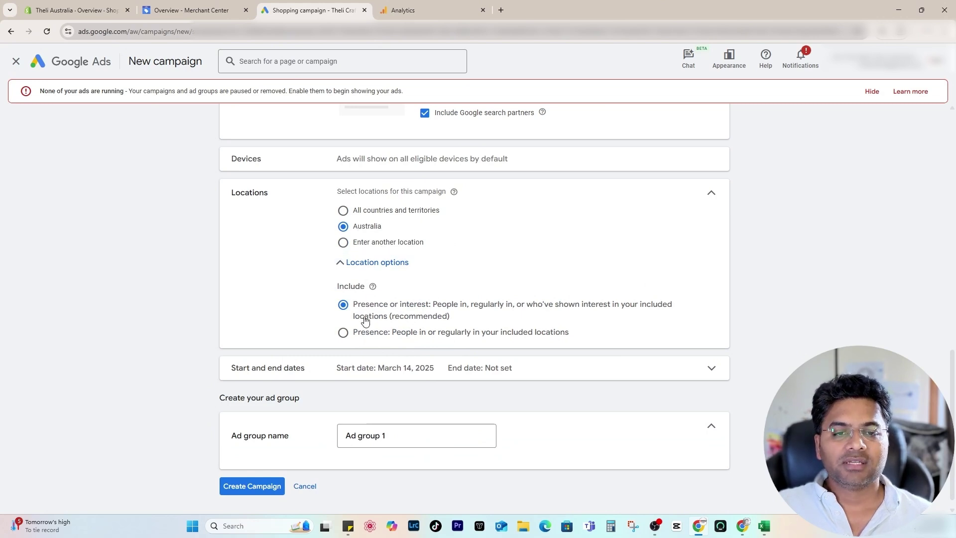
{"action": "left_click", "coordinate": [358, 264]}
{"action": "left_click", "coordinate": [361, 319]}
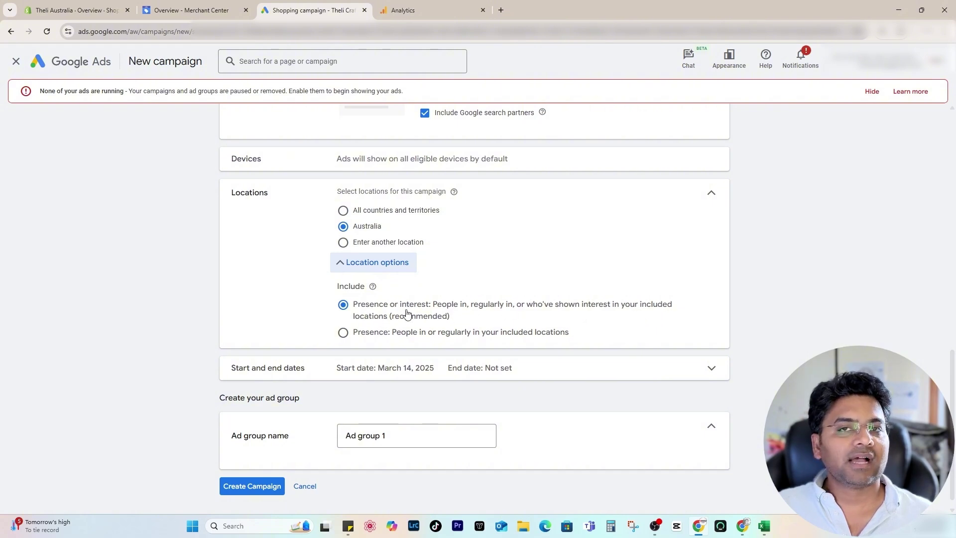
Target only people present in the targeted location.
{"action": "left_click", "coordinate": [370, 332]}
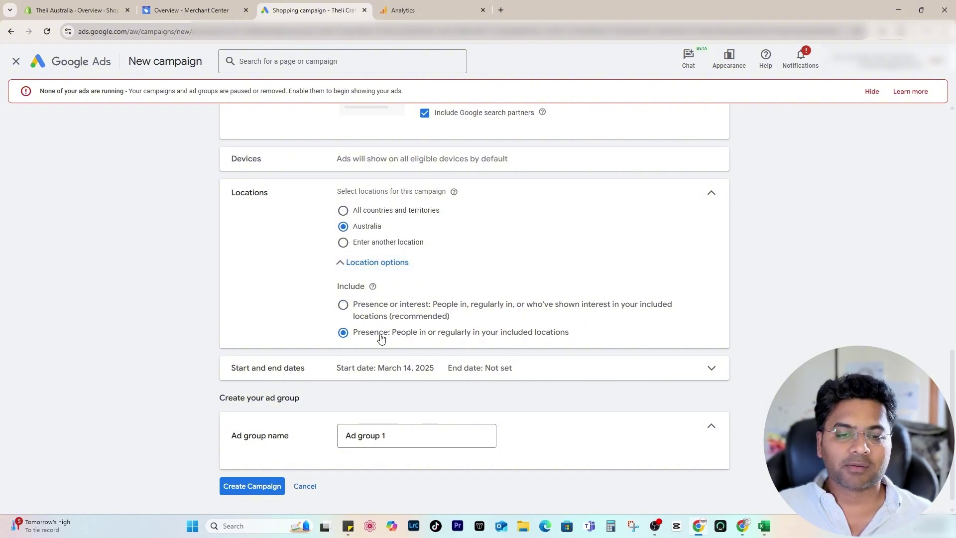
{"action": "left_click", "coordinate": [475, 370]}
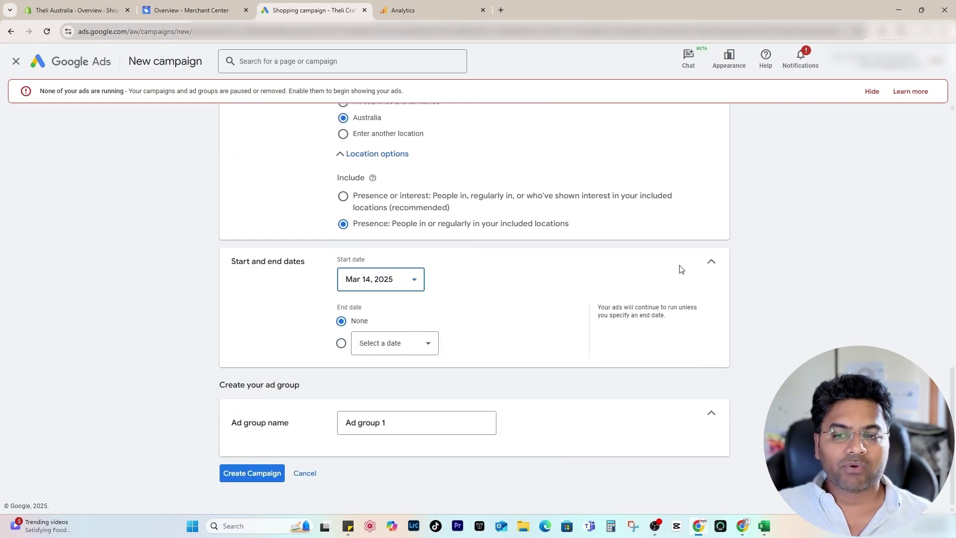
{"action": "left_click", "coordinate": [709, 263]}
Rename the ad group to 'All items' and create the campaign.
{"action": "double_click", "coordinate": [387, 422]}
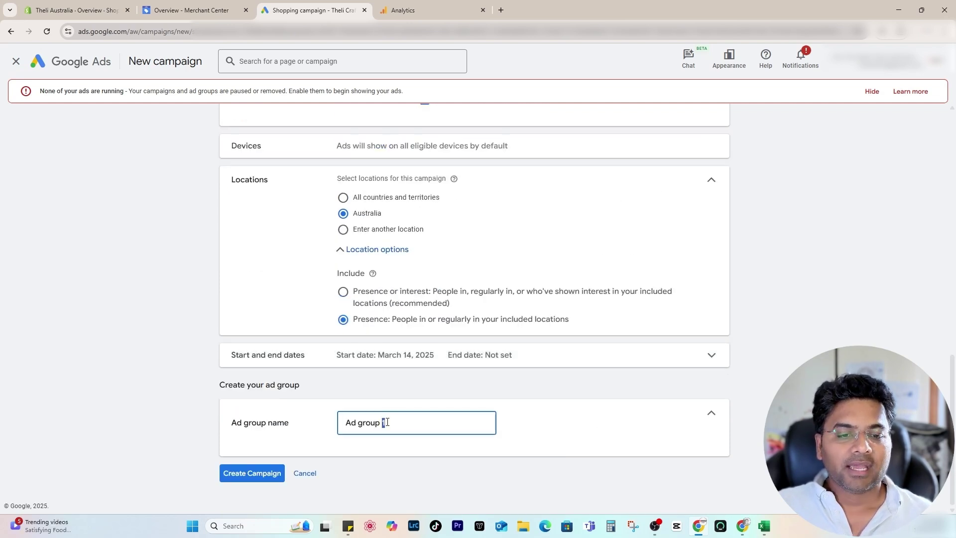
{"action": "key", "text": "ctrl+a"}
{"action": "type", "text": "All"}
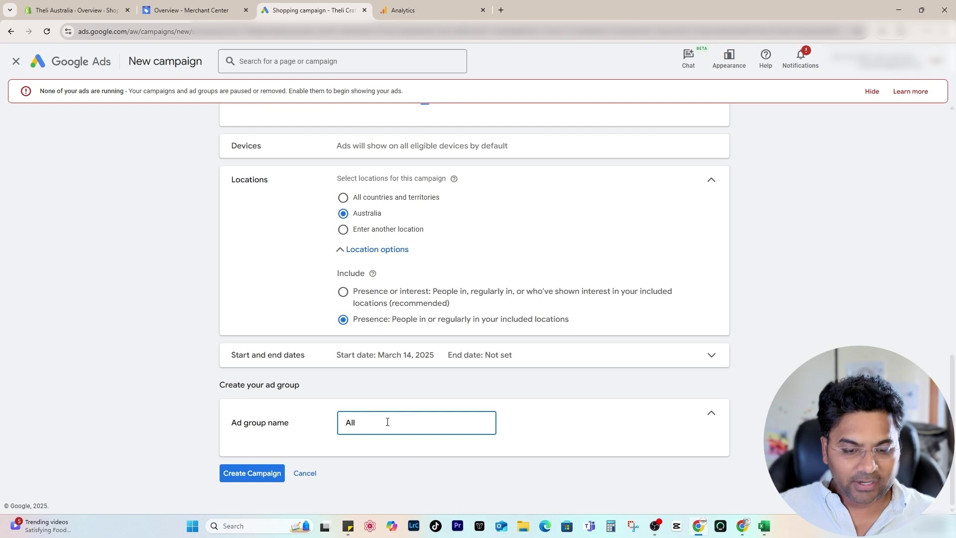
{"action": "type", "text": " items"}
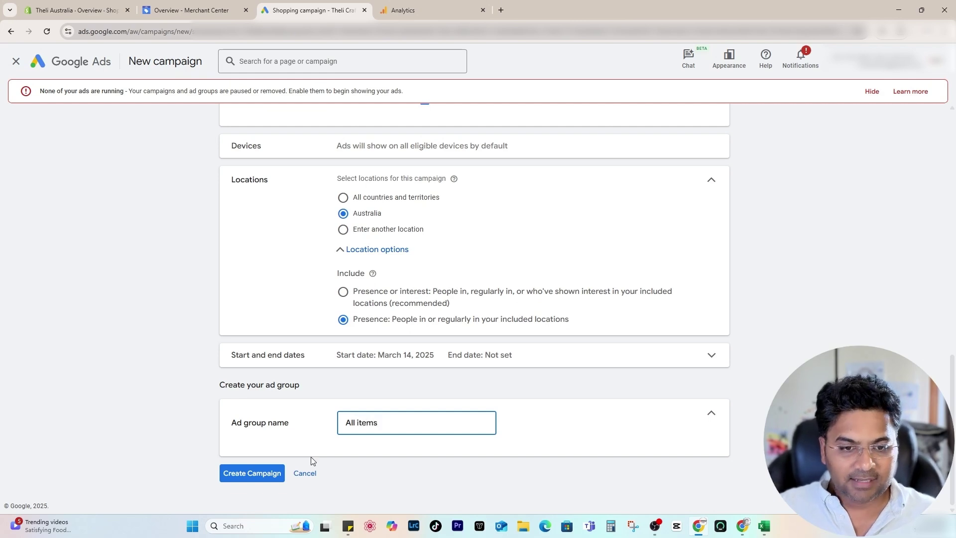
{"action": "left_click", "coordinate": [246, 473]}
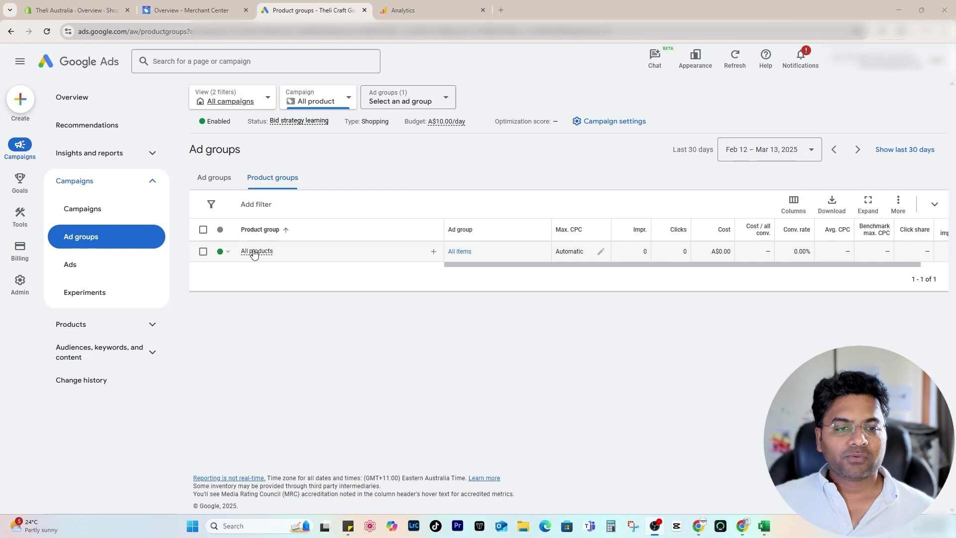
Subdivide the All products group by Item ID.
{"action": "left_click", "coordinate": [435, 252]}
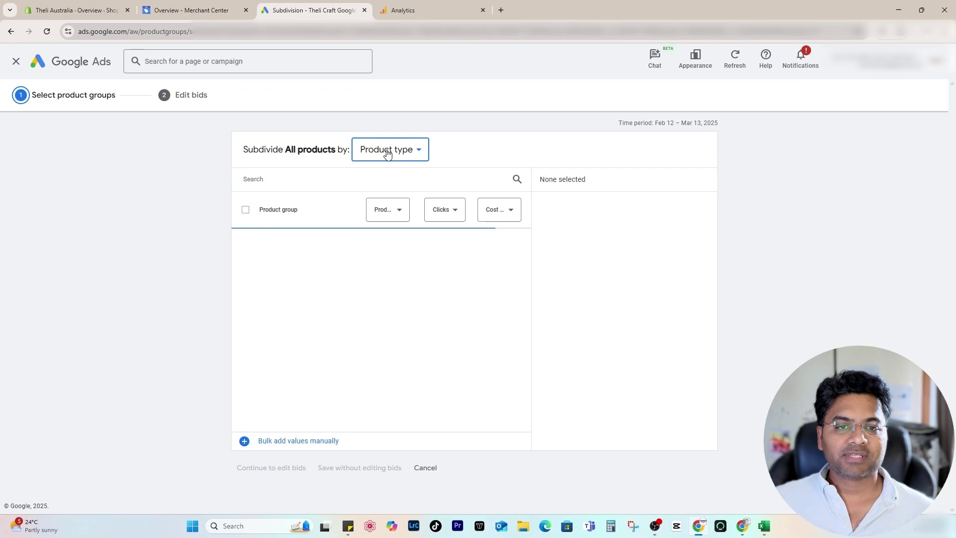
{"action": "left_click", "coordinate": [382, 151]}
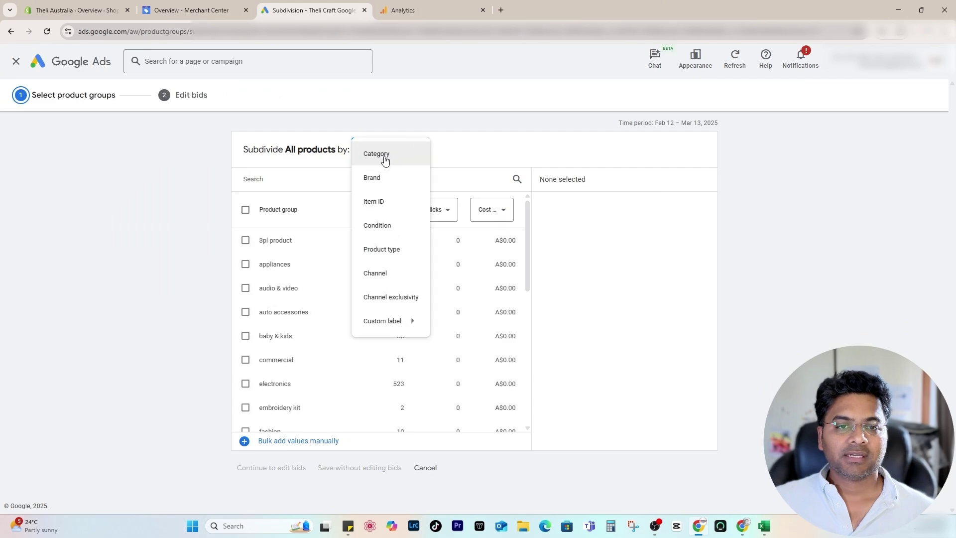
{"action": "left_click", "coordinate": [380, 203]}
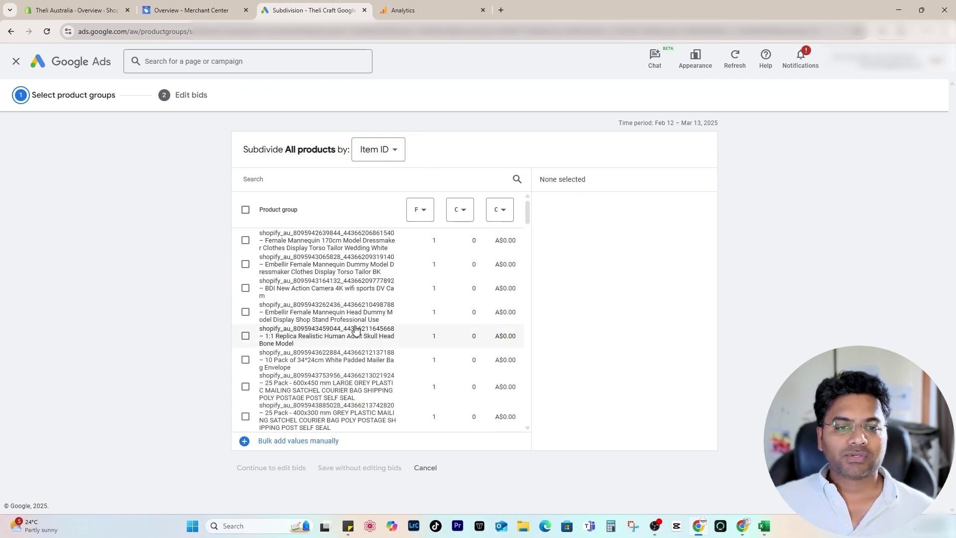
{"action": "scroll", "coordinate": [356, 331], "scroll_direction": "down", "scroll_amount": 10}
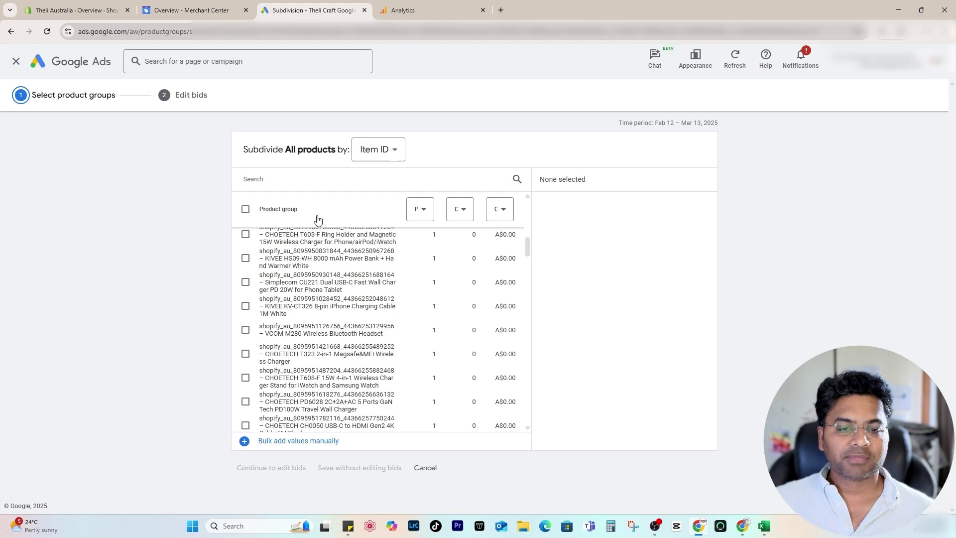
Select all 14 'power bank' items as product groups and save them.
{"action": "left_click", "coordinate": [321, 177]}
{"action": "type", "text": "power bank"}
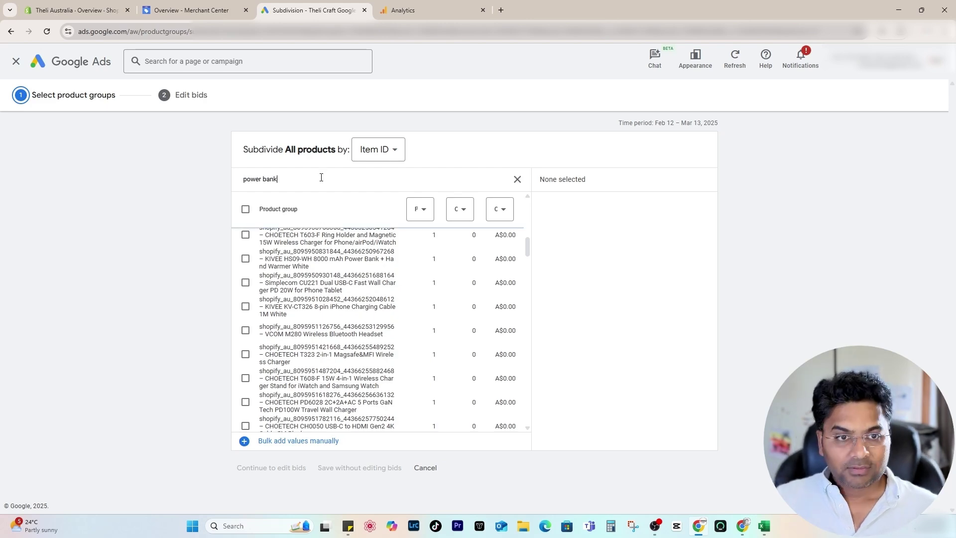
{"action": "scroll", "coordinate": [422, 265], "scroll_direction": "up", "scroll_amount": 8}
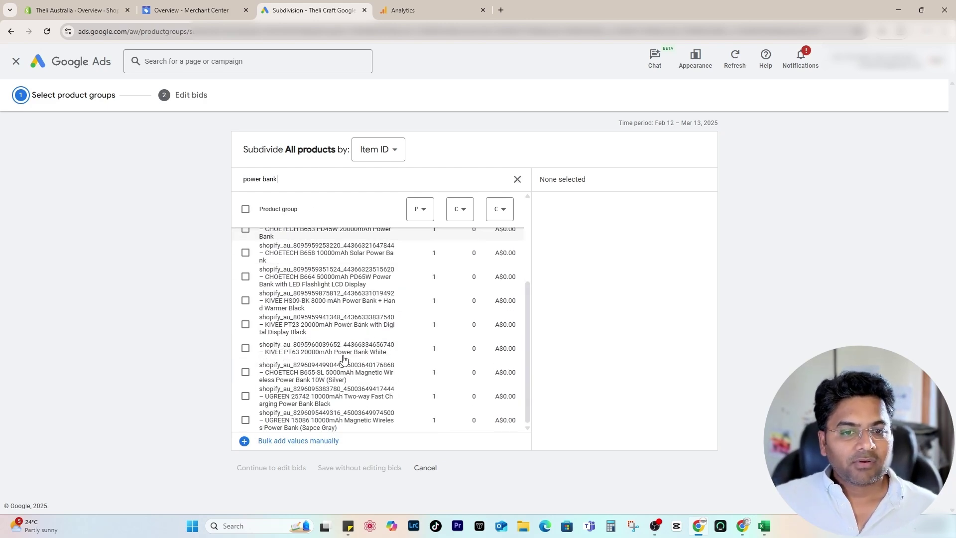
{"action": "left_click", "coordinate": [246, 210]}
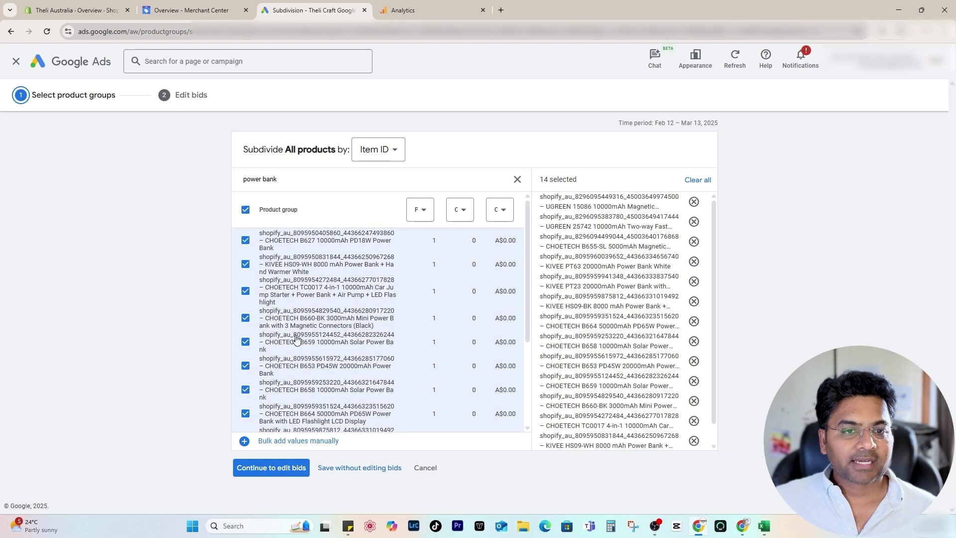
{"action": "left_click", "coordinate": [272, 468]}
{"action": "left_click", "coordinate": [235, 469]}
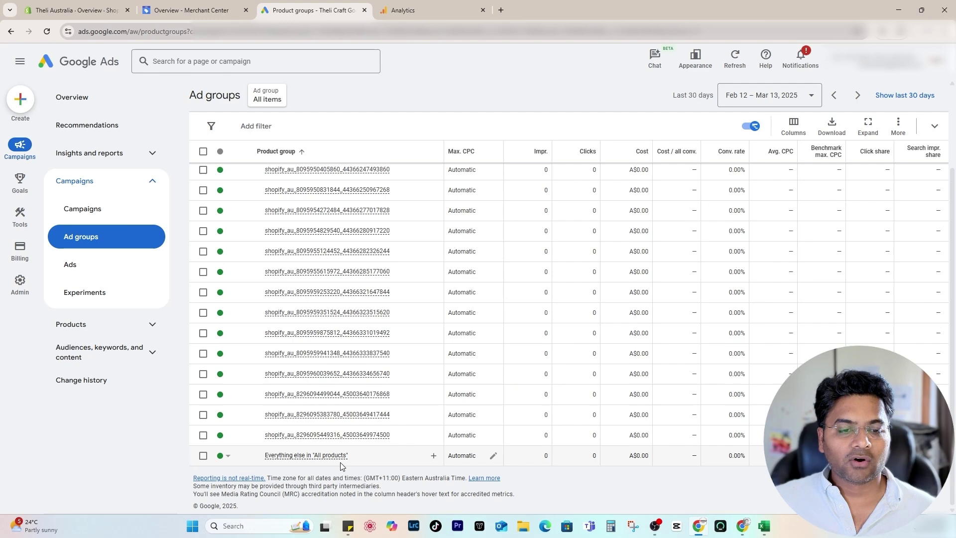
Select all 14 power bank product groups, leaving 'Everything else' unticked, and exclude them from All items.
{"action": "left_click", "coordinate": [209, 152]}
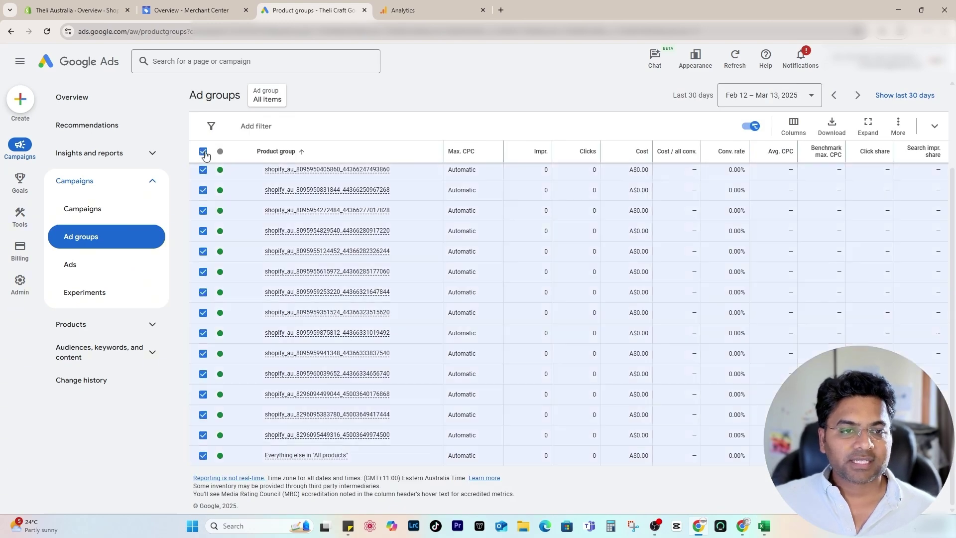
{"action": "left_click", "coordinate": [203, 455]}
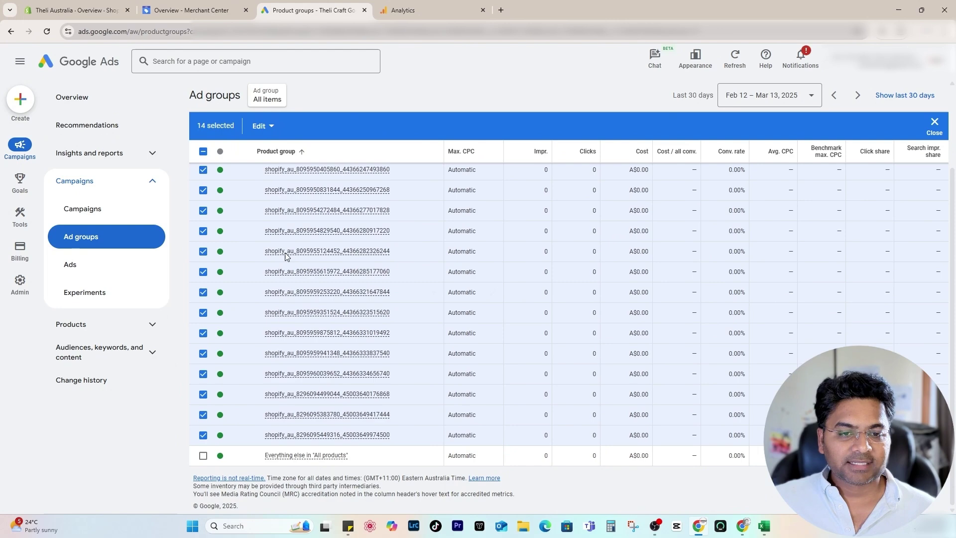
{"action": "left_click", "coordinate": [259, 126]}
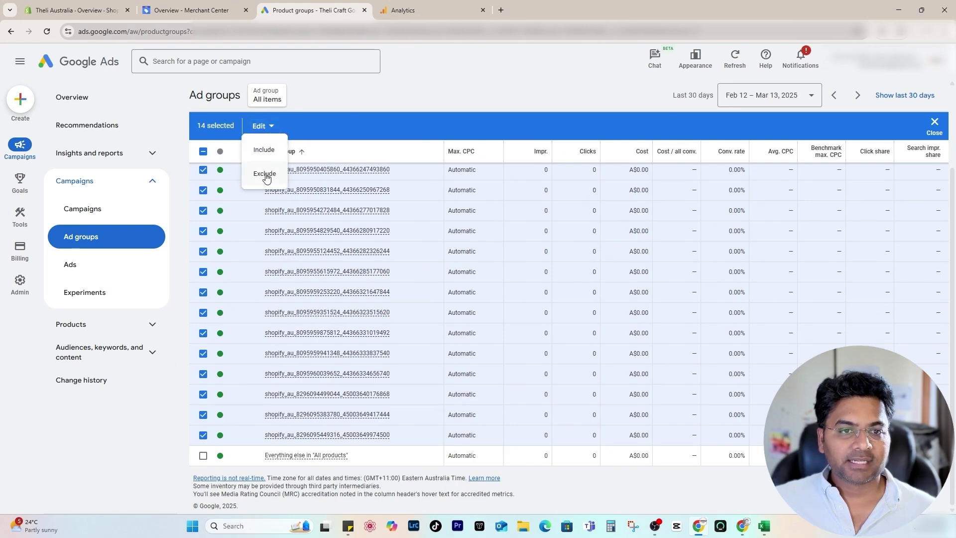
{"action": "left_click", "coordinate": [266, 175]}
{"action": "left_click", "coordinate": [573, 299]}
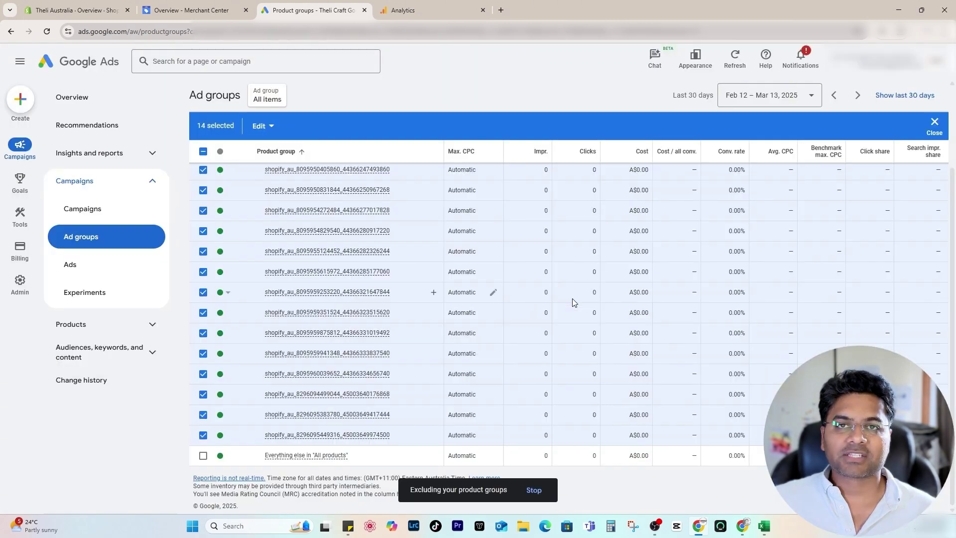